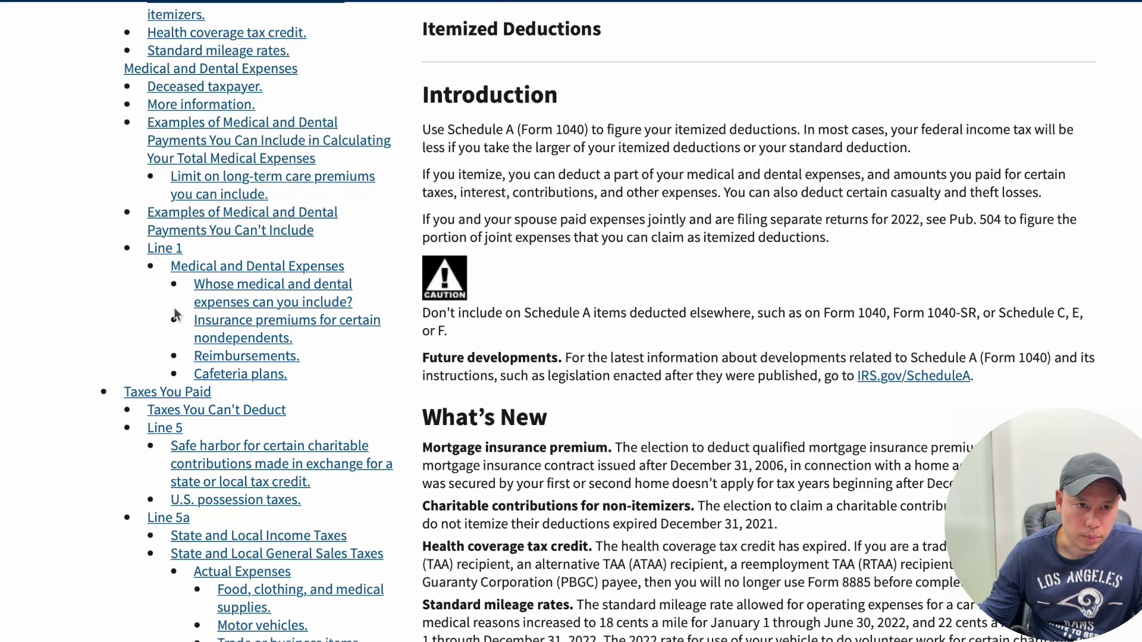
Step: Read the 2022 Schedule A instructions from the beginning through the Line 1 rules on qualifying medical and dental expenses
scroll(183, 364, up, 1)
scroll(184, 365, up, 5)
scroll(541, 331, down, 1)
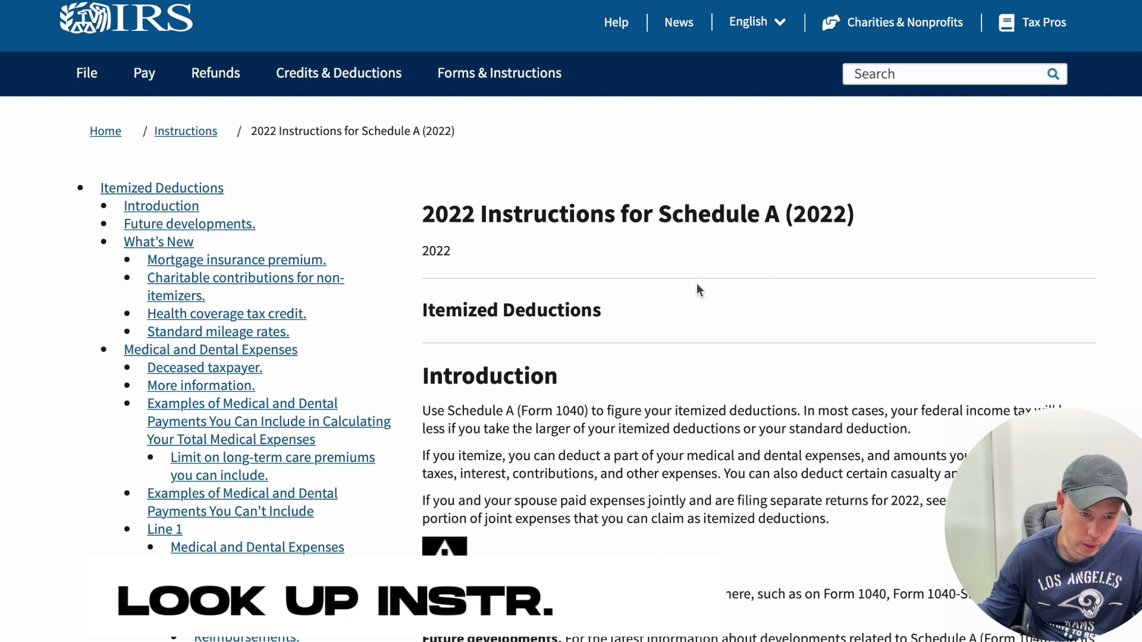
scroll(697, 283, down, 15)
scroll(631, 274, down, 1)
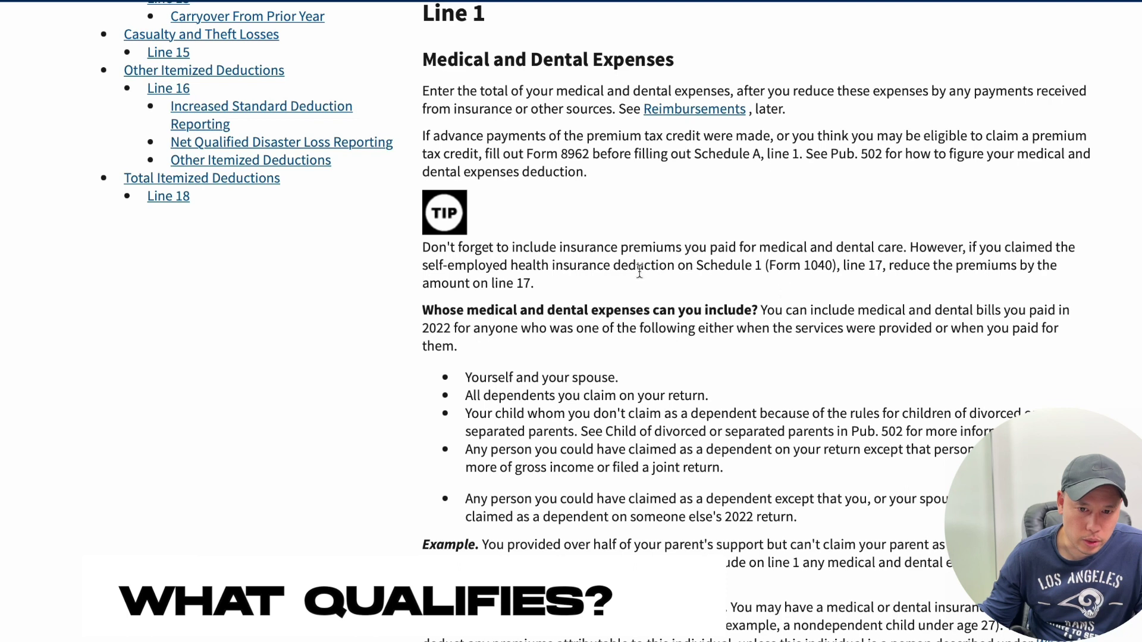
scroll(739, 421, down, 1)
scroll(739, 421, down, 1)
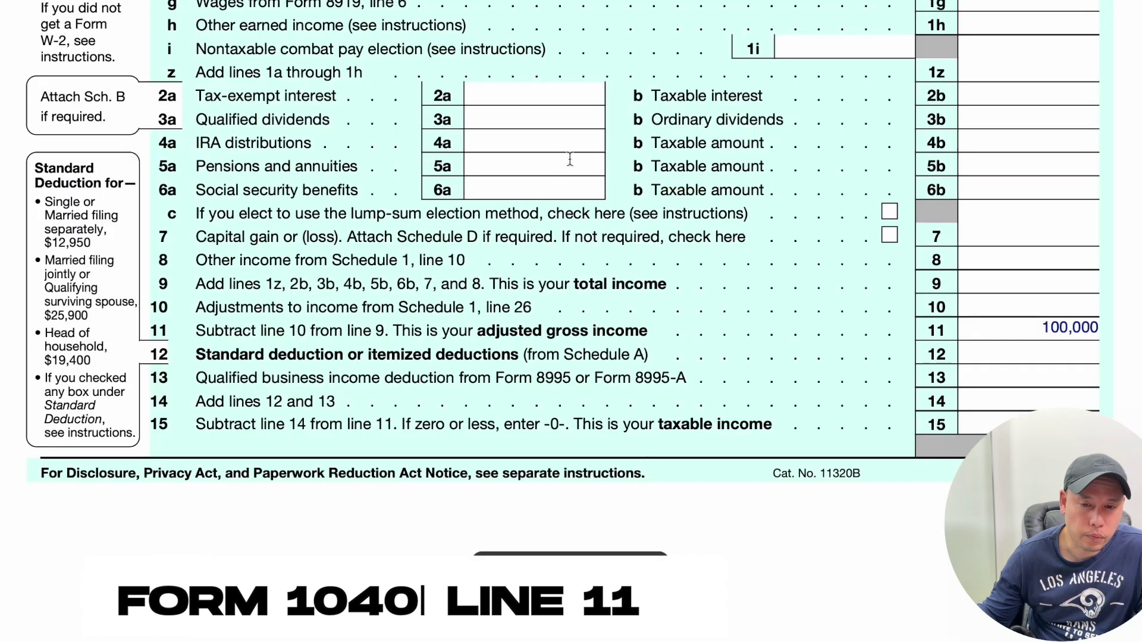
Step: Look over the income section of Form 1040 and locate the adjusted gross income on line 11
scroll(639, 268, down, 1)
scroll(638, 269, up, 10)
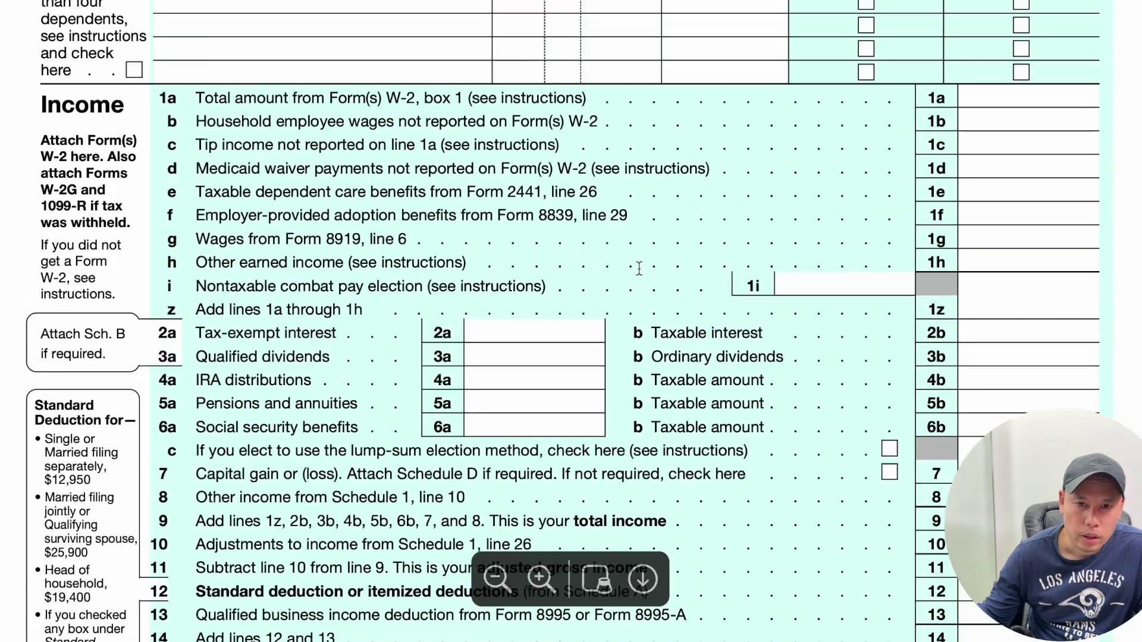
scroll(910, 327, down, 7)
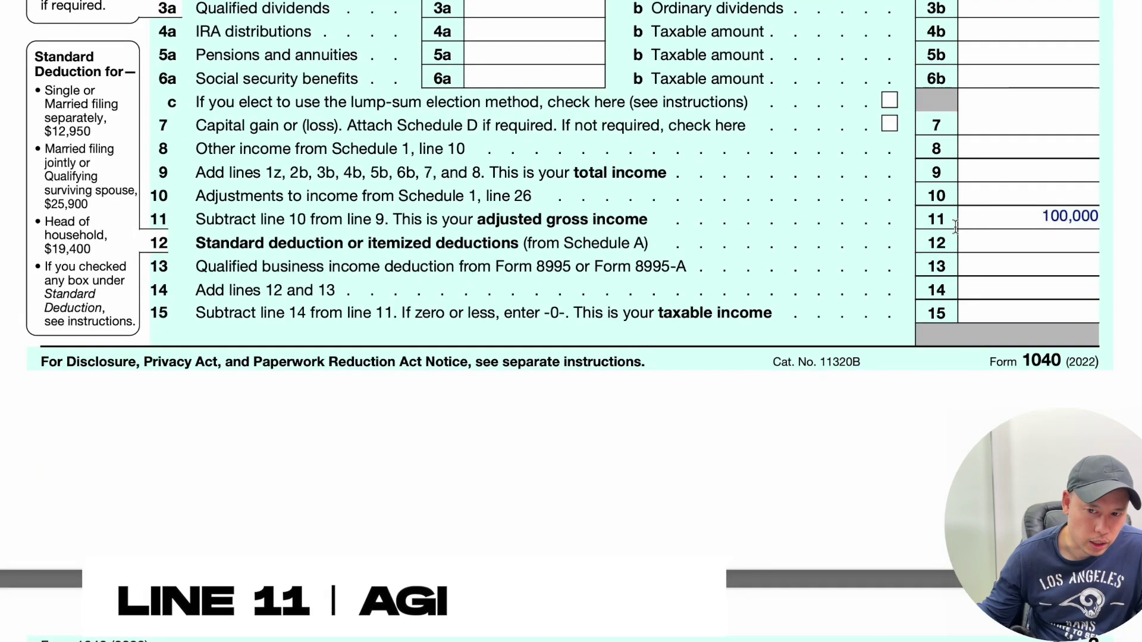
click(1040, 218)
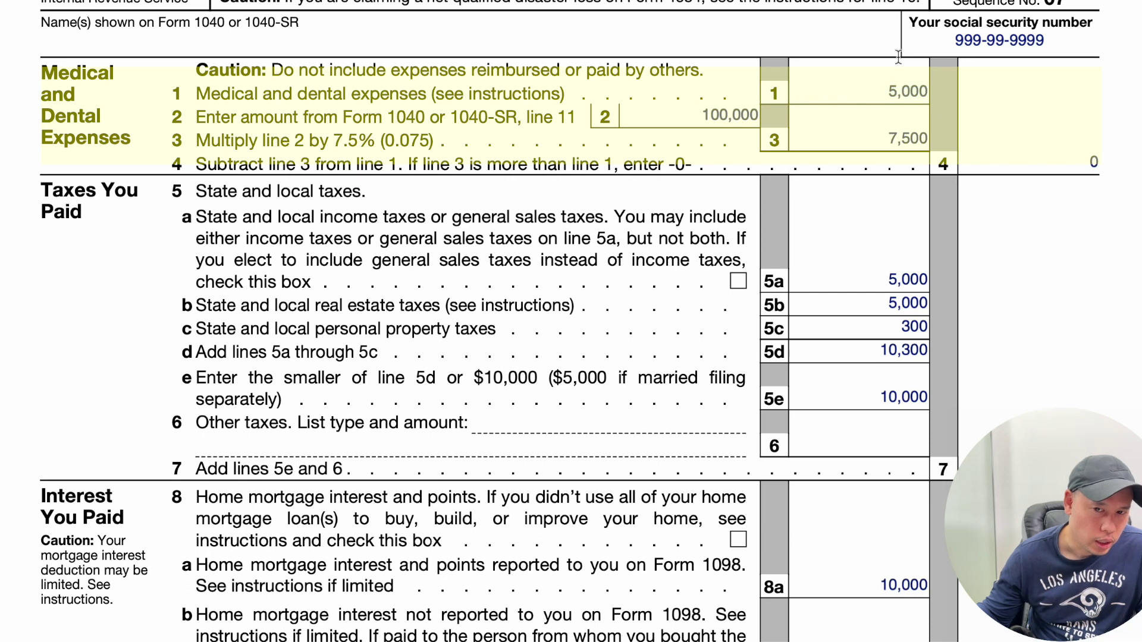
Step: Set the medical and dental expenses on line 1 of Schedule A to 8000
scroll(900, 108, up, 1)
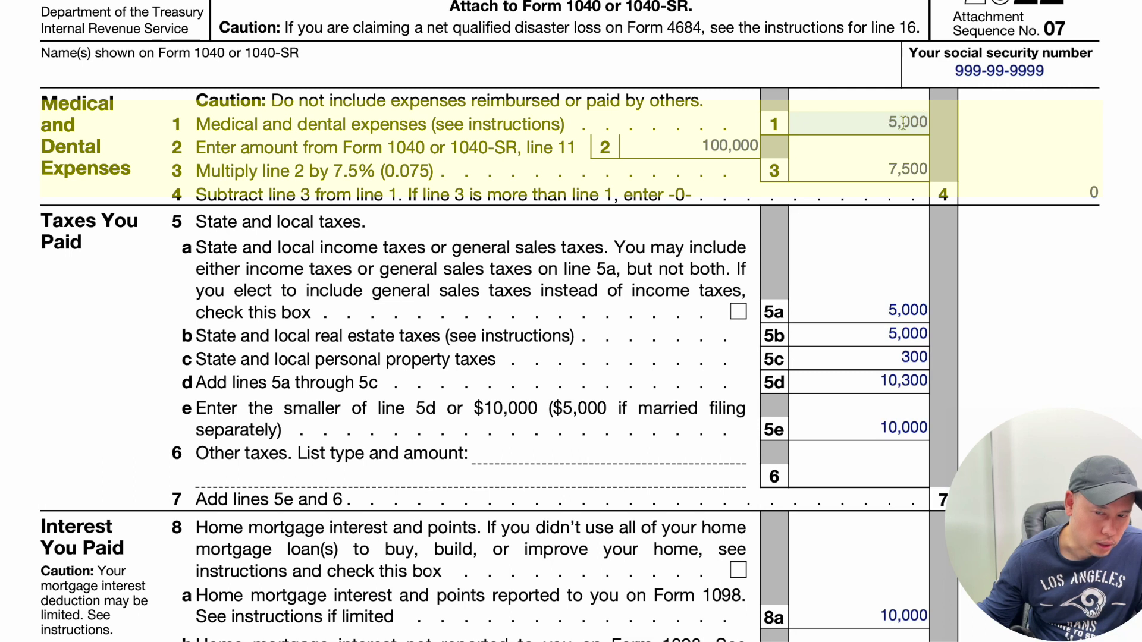
click(883, 120)
key(BackSpace)
key(BackSpace)
key(BackSpace)
key(BackSpace)
key(BackSpace)
text(8000)
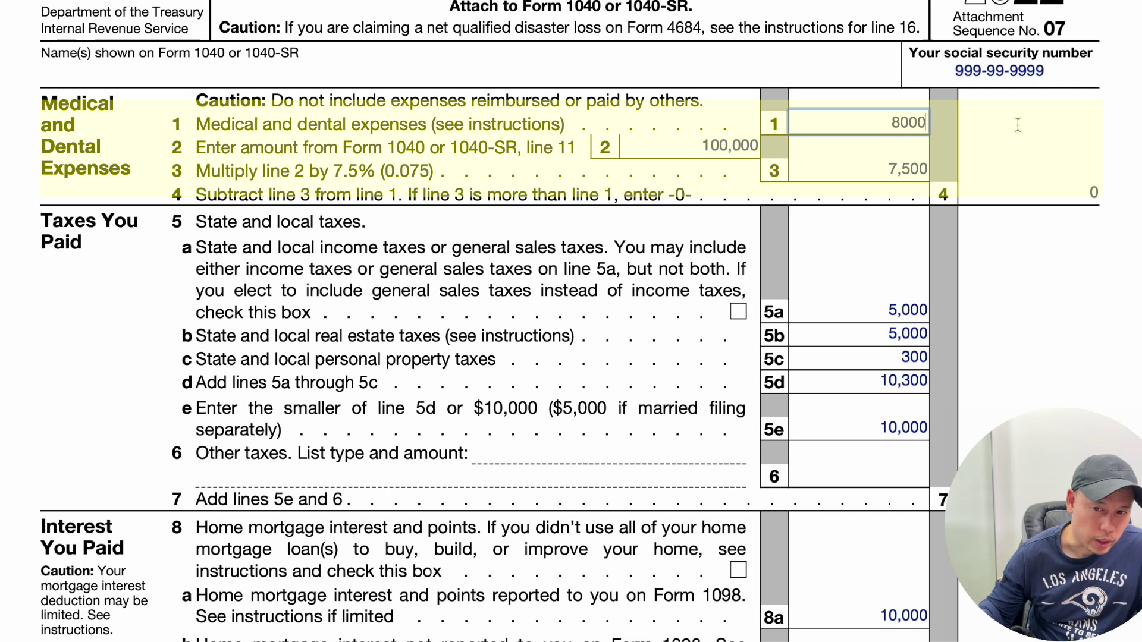
Step: Enter 500 on line 4 as the medical deduction left after subtracting line 3 from line 1
click(897, 175)
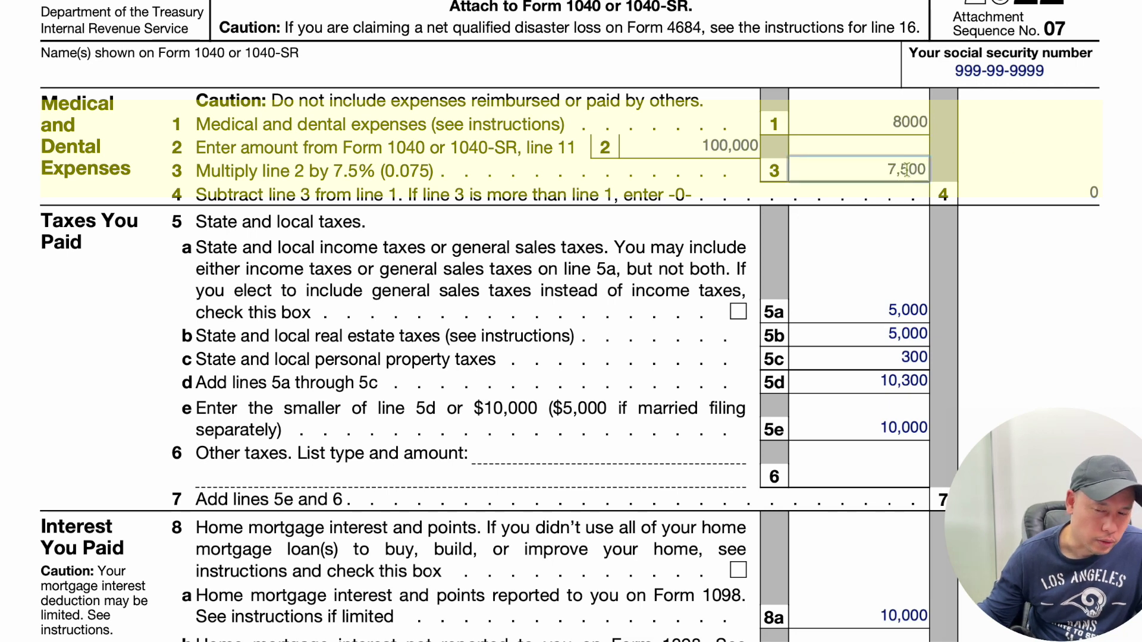
click(1063, 187)
text(500)
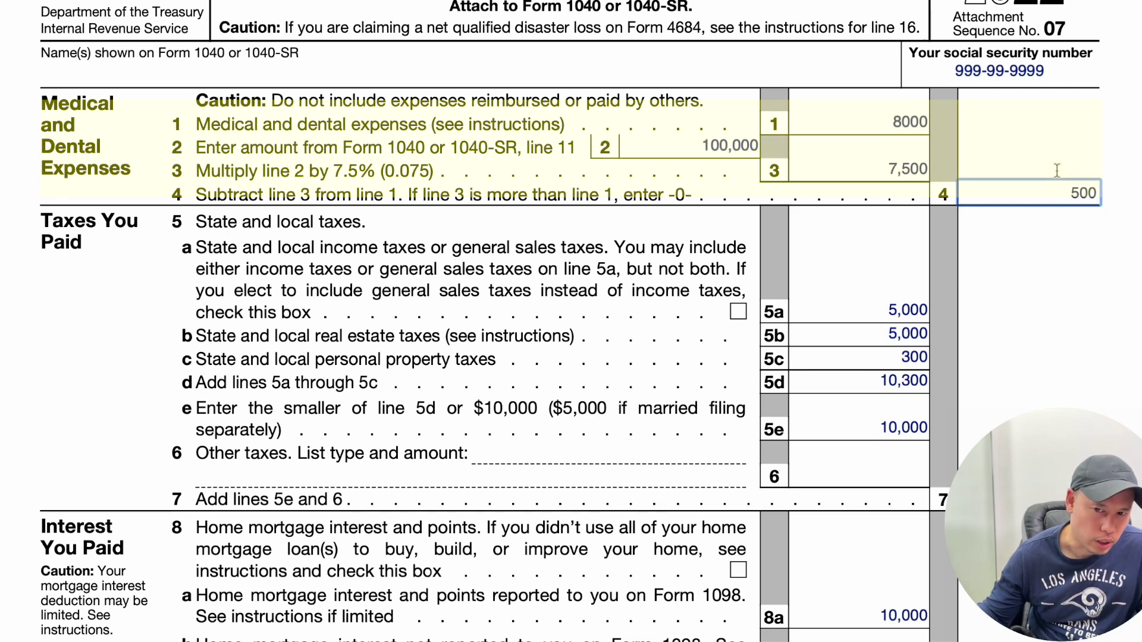
Step: Review the state and local income, real estate and personal property tax amounts on lines 5a through 5c
scroll(335, 119, down, 3)
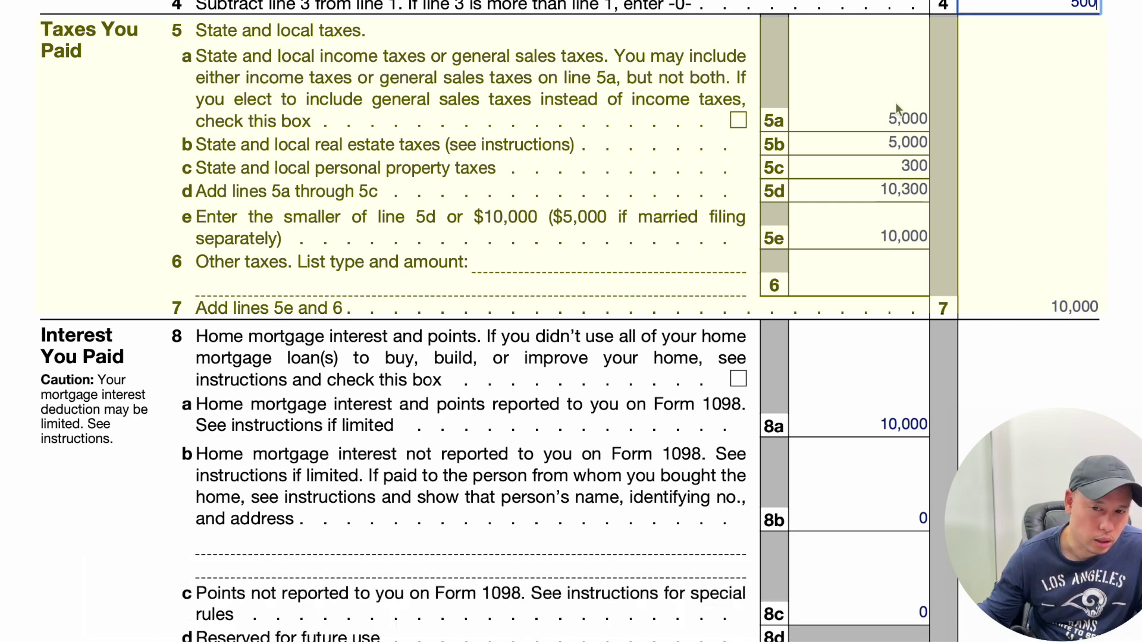
click(868, 119)
drag(869, 119, 954, 119)
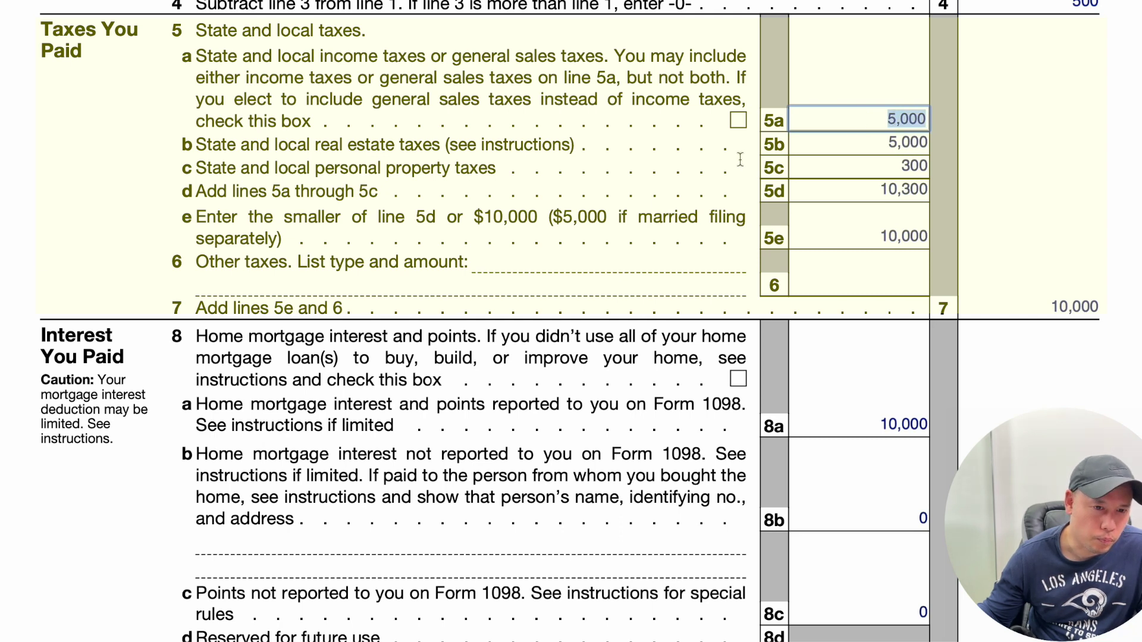
click(345, 148)
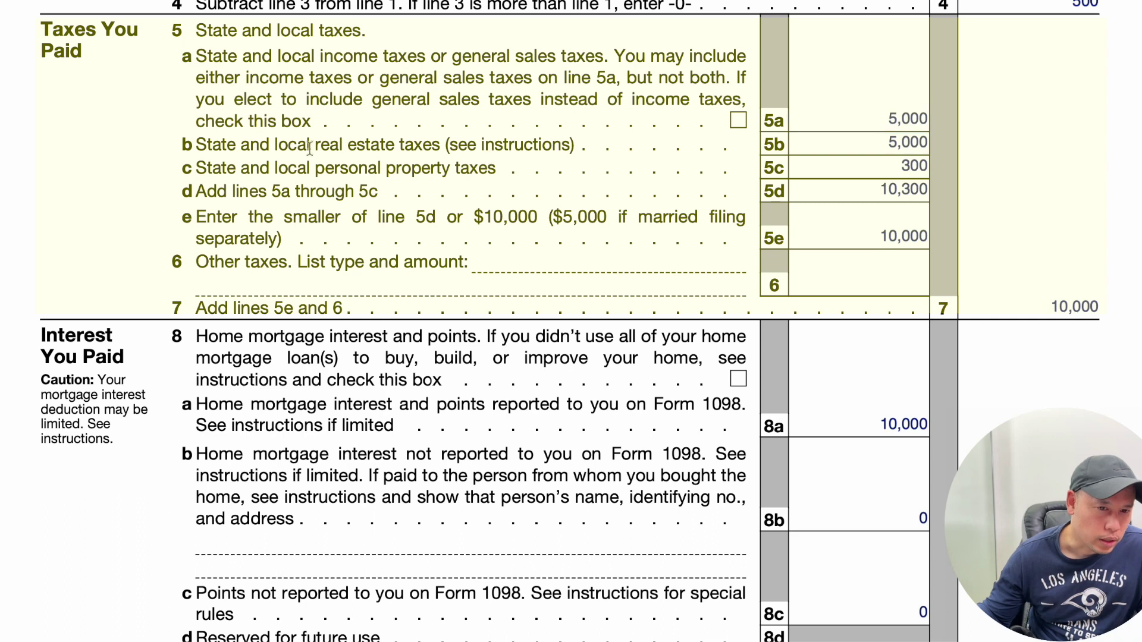
double_click(898, 143)
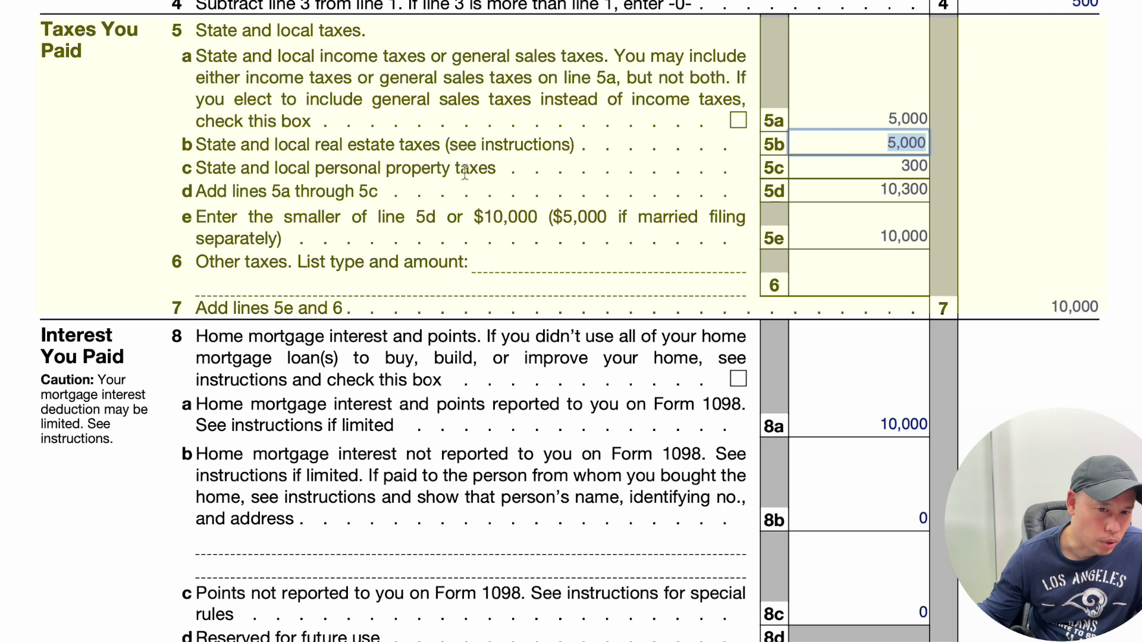
click(807, 169)
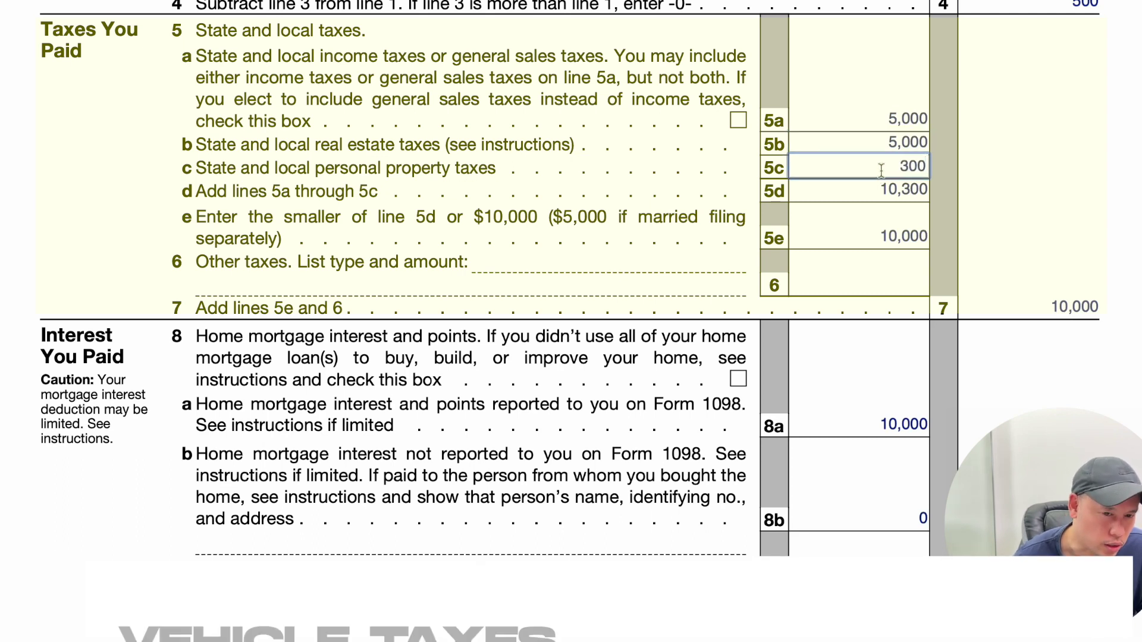
drag(881, 169, 920, 168)
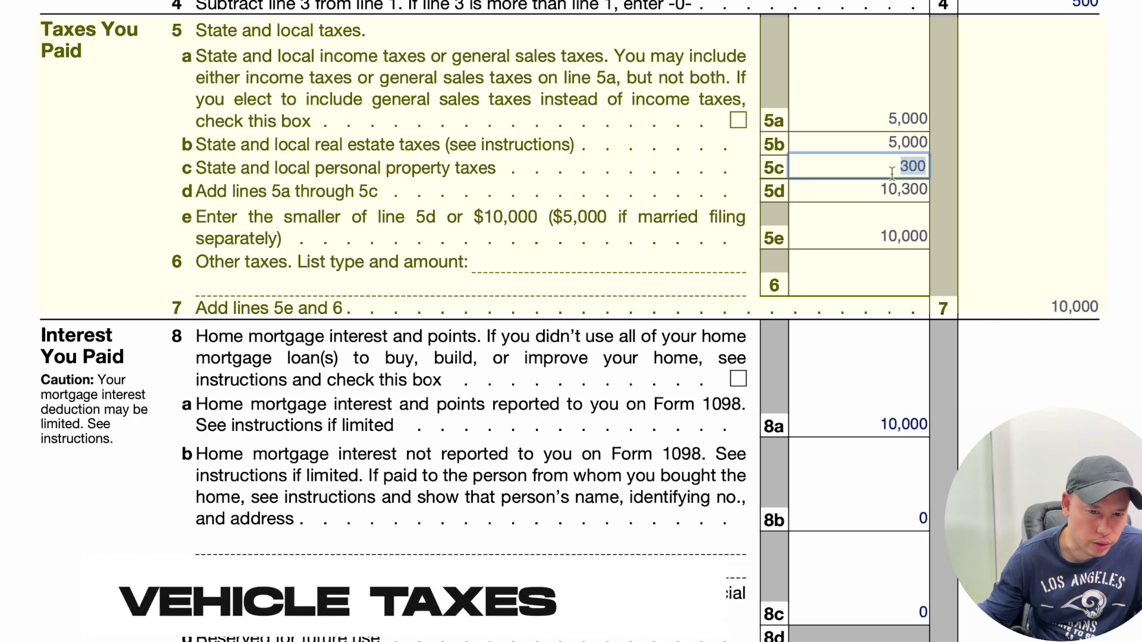
Step: Compare the line 5d tax total with the $10,000 limit, and check lines 5e and 7
click(865, 189)
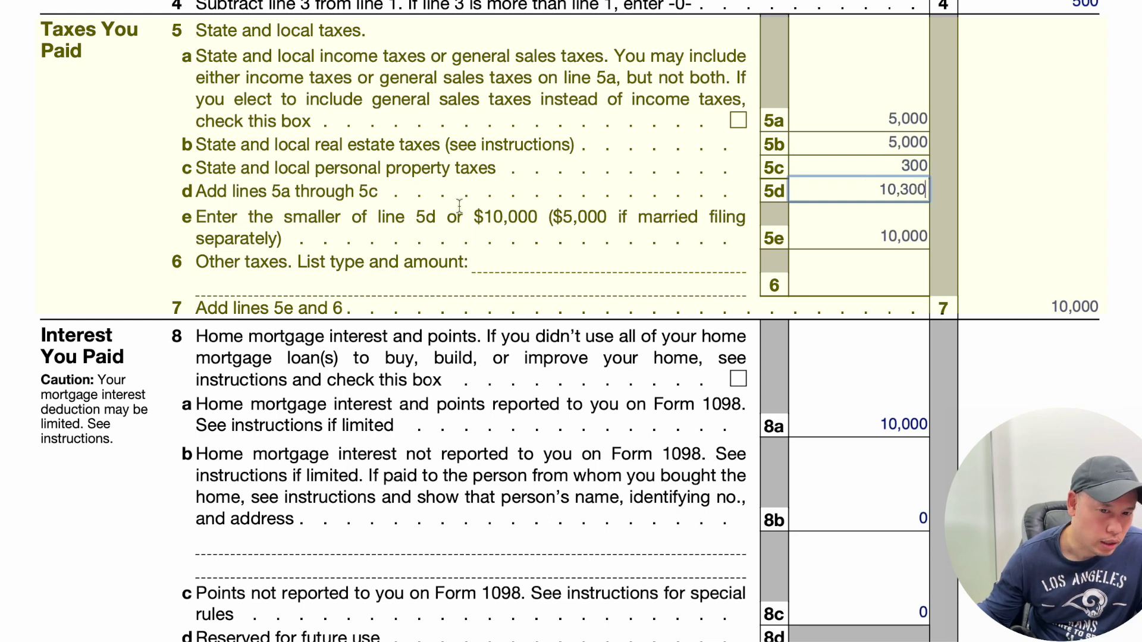
drag(464, 211, 538, 217)
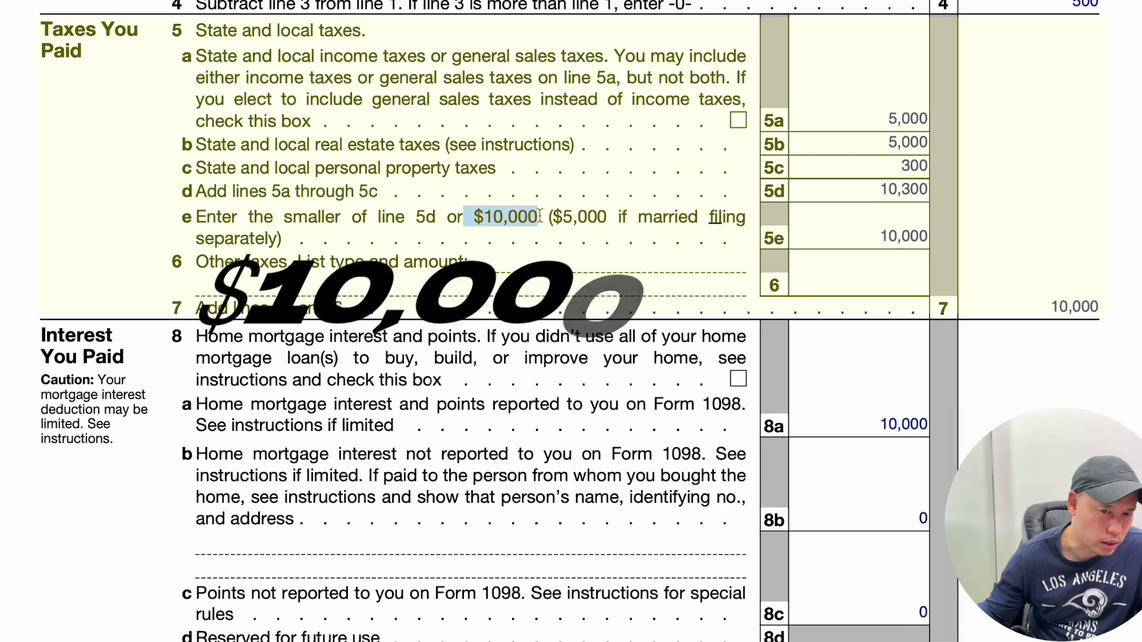
click(816, 232)
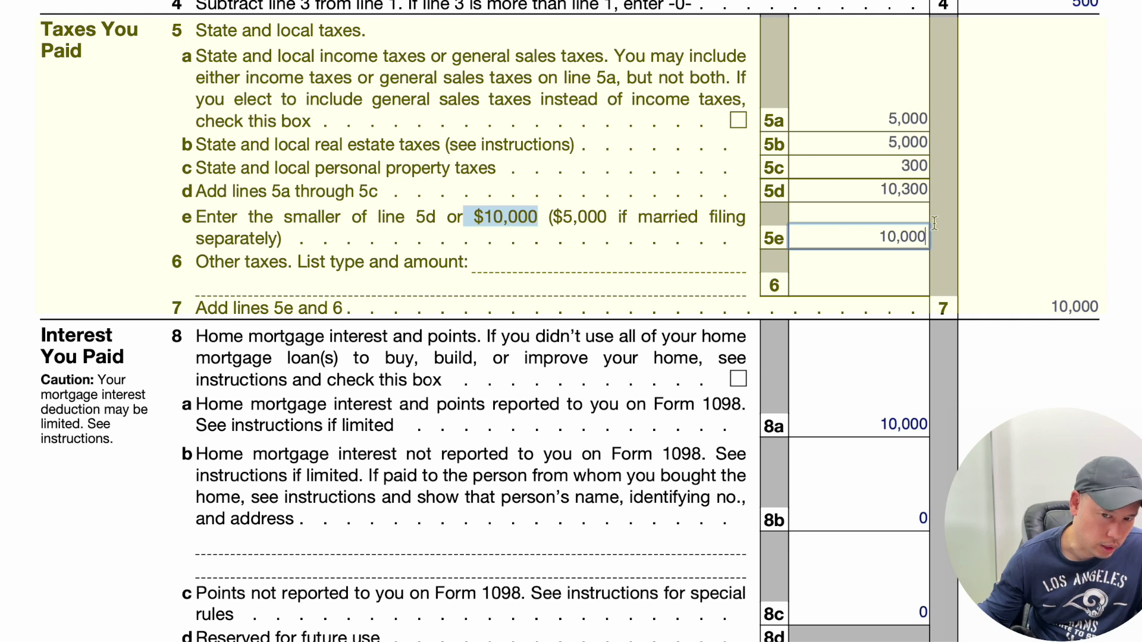
click(902, 189)
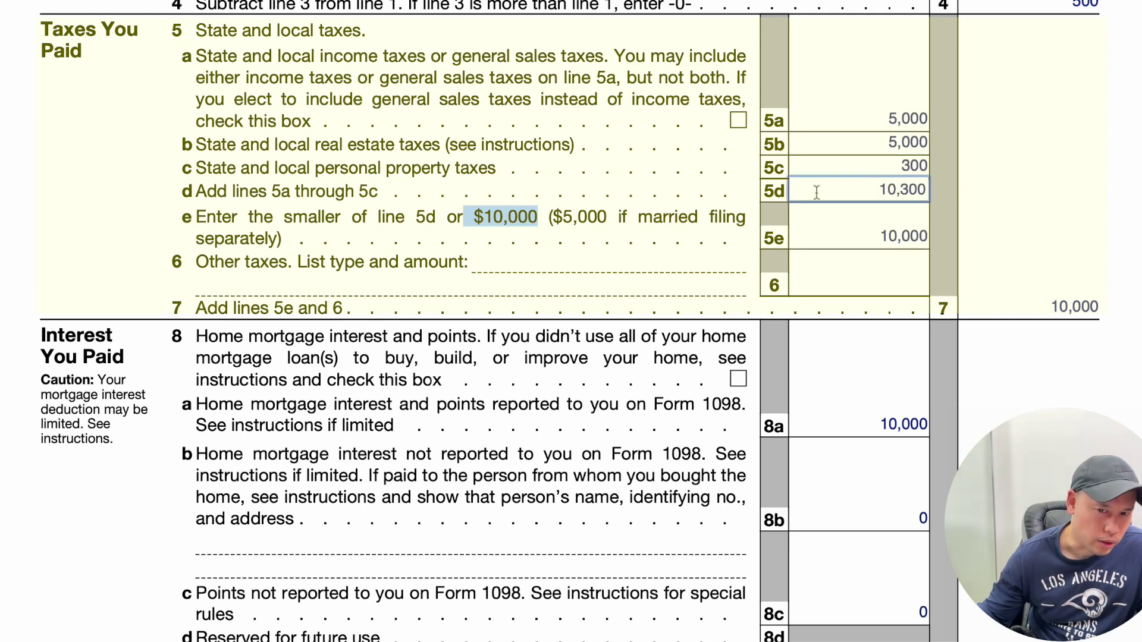
drag(882, 189, 953, 189)
click(921, 235)
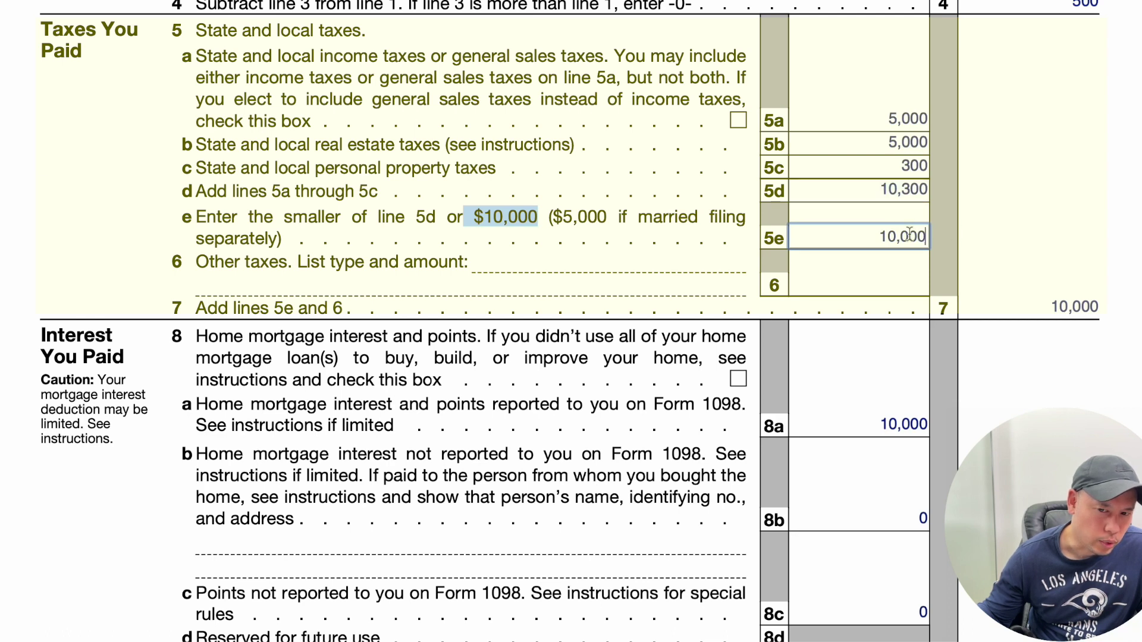
click(1076, 307)
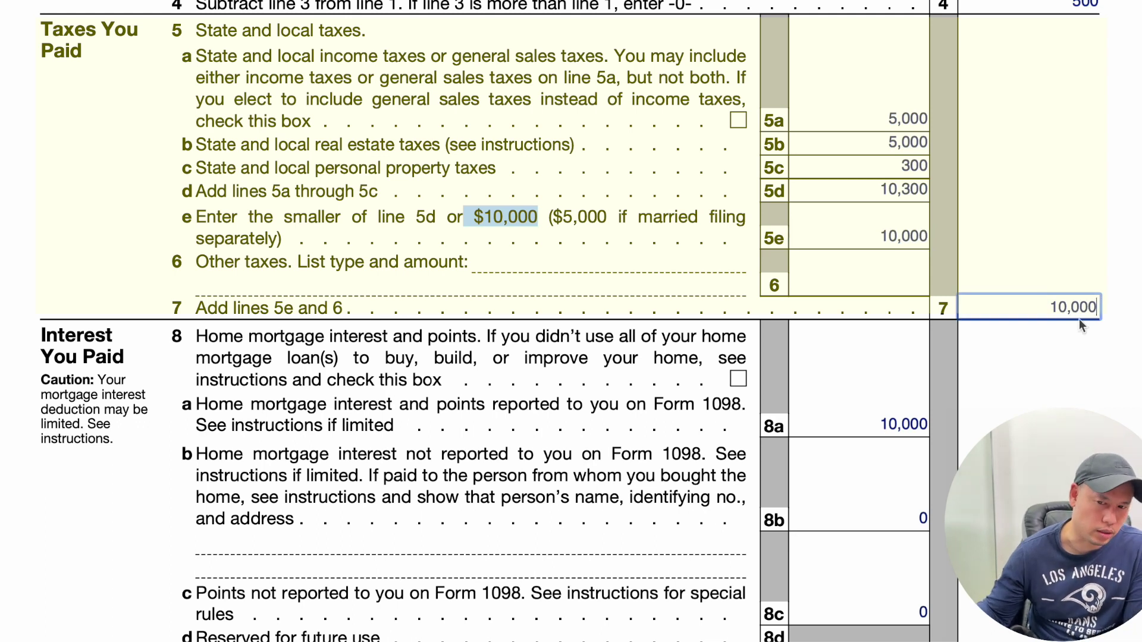
Step: Review the home mortgage interest and points entries on lines 8a through 8c of the Interest You Paid section
scroll(1105, 266, down, 5)
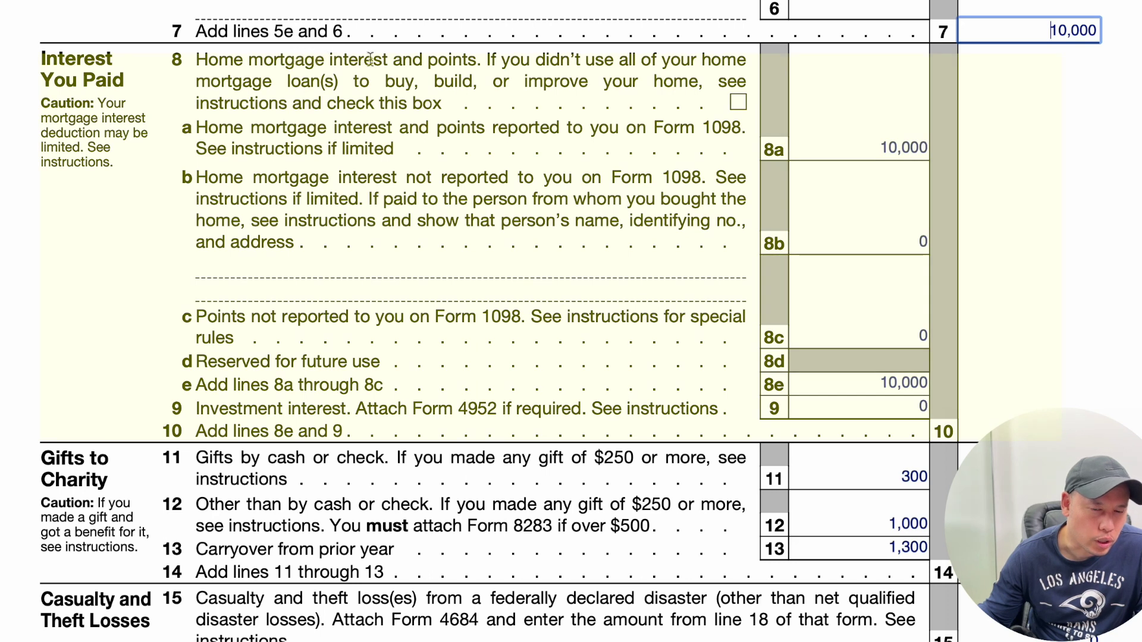
click(866, 149)
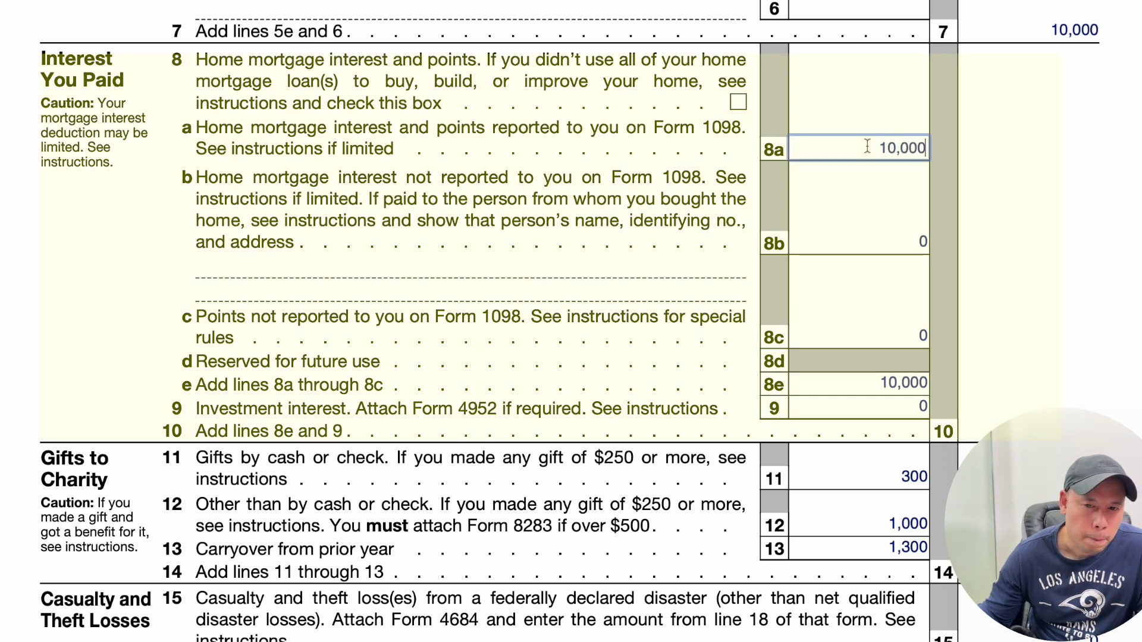
drag(840, 145, 962, 144)
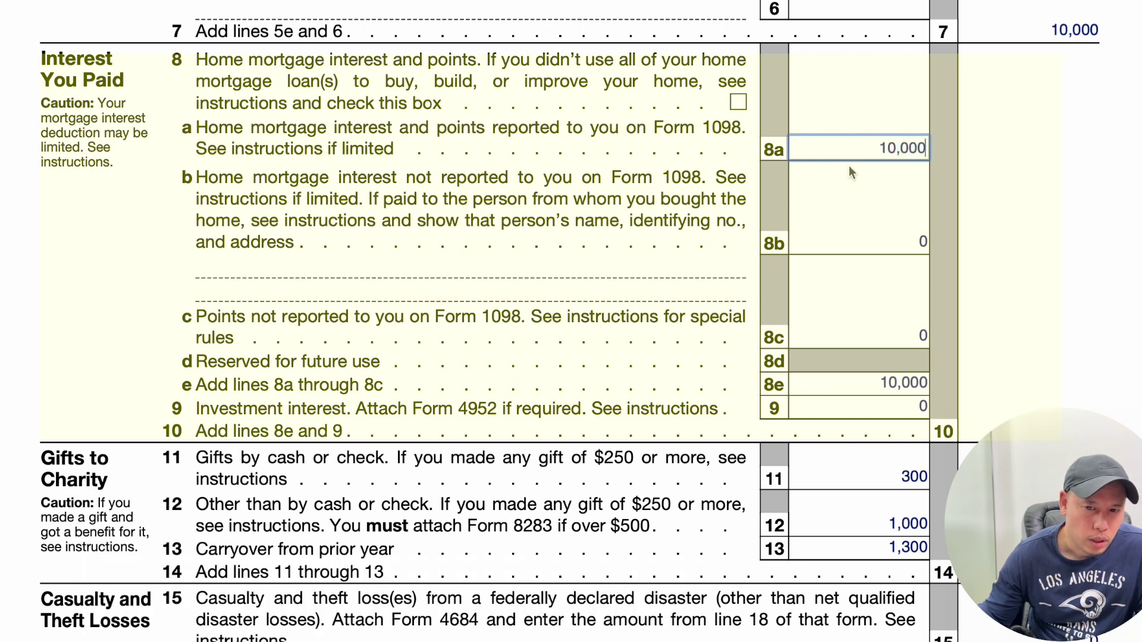
click(842, 238)
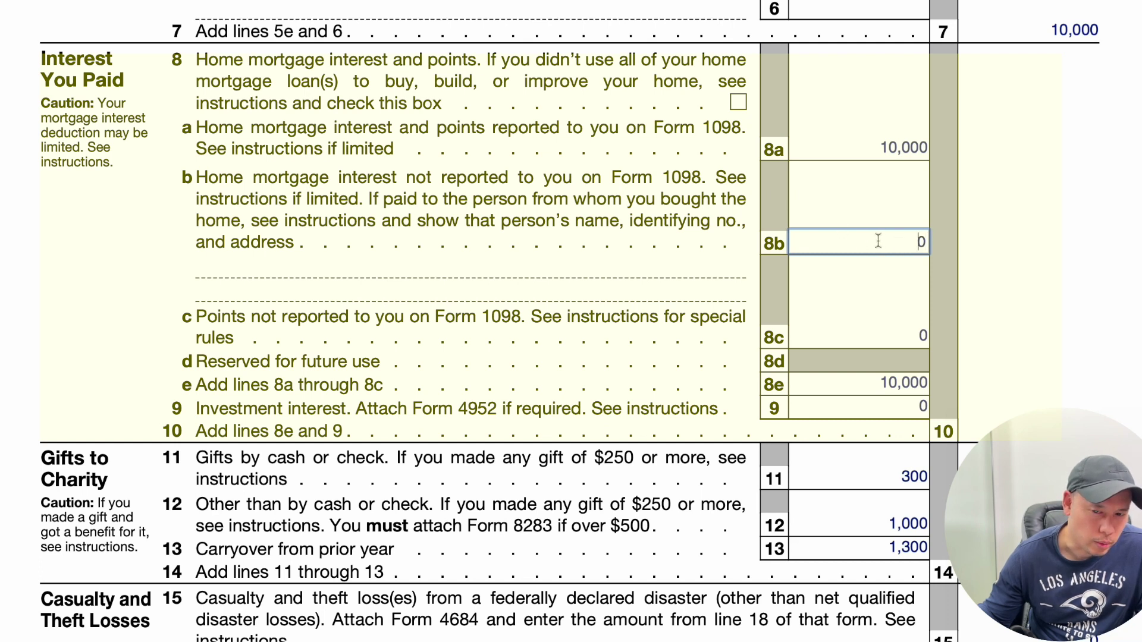
click(868, 335)
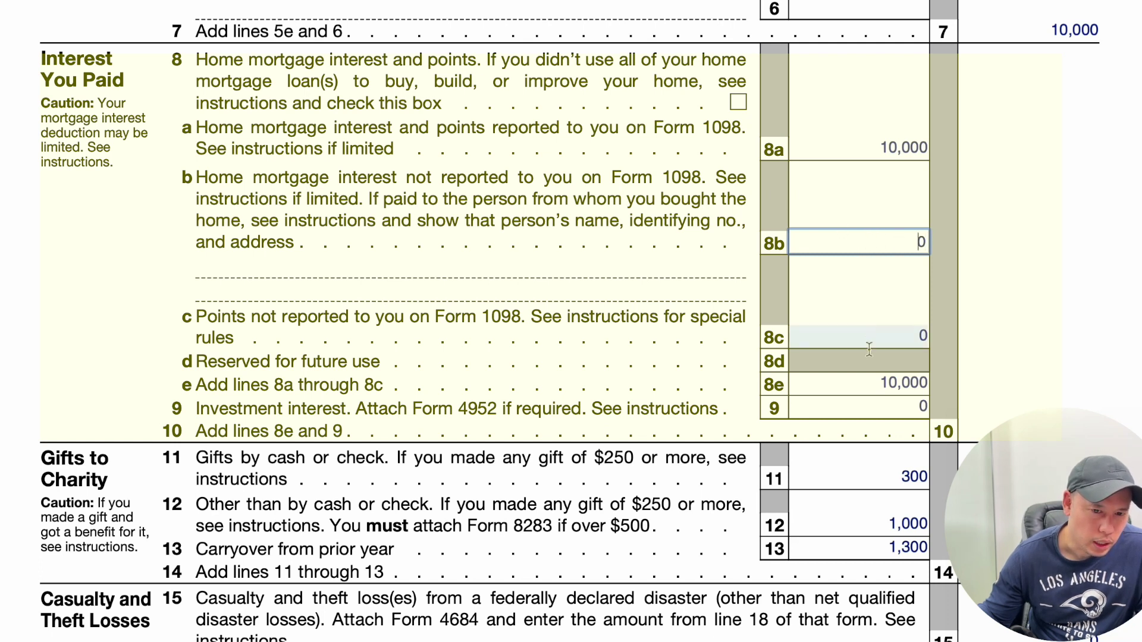
click(626, 326)
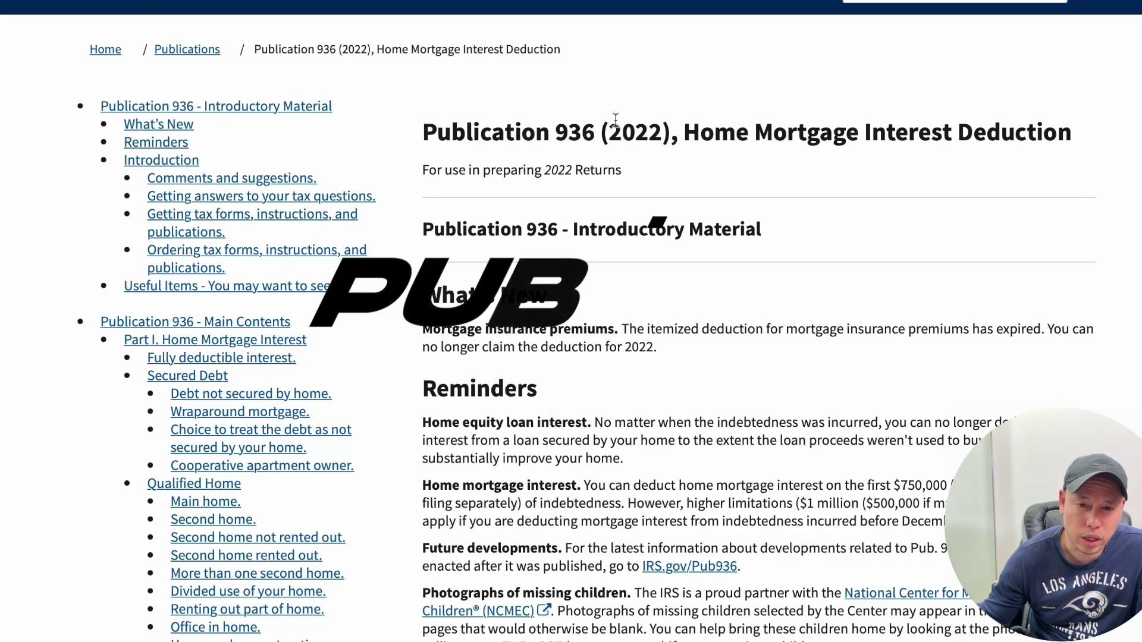
Step: Read the home mortgage interest limits in the Reminders section of Publication 936 (2022)
scroll(804, 275, down, 2)
scroll(804, 275, down, 2)
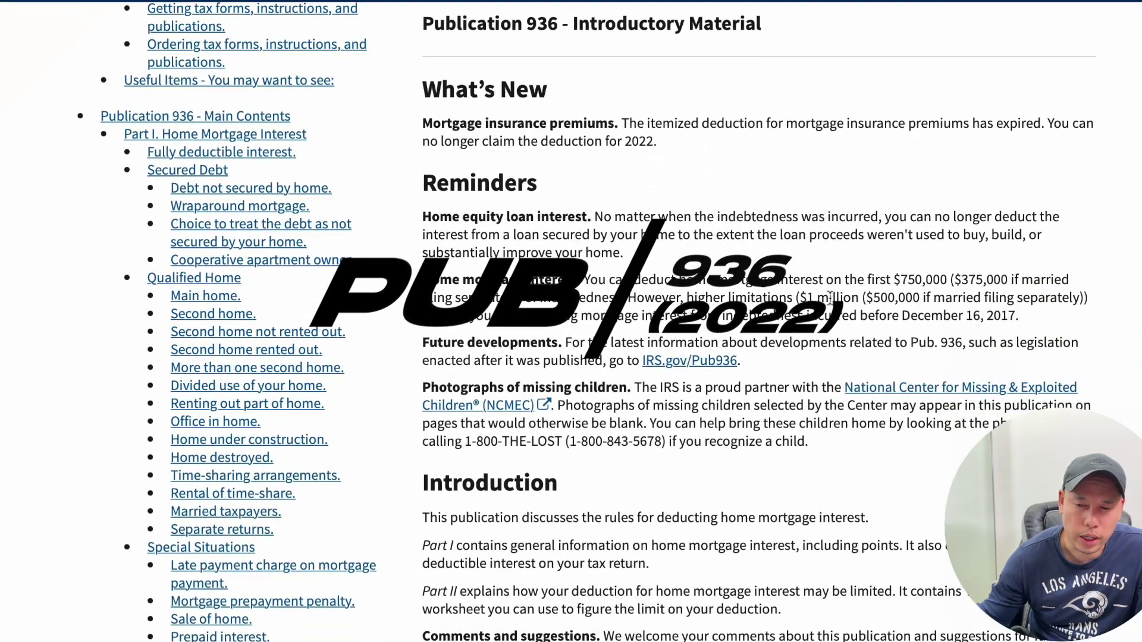
scroll(830, 297, down, 4)
scroll(832, 291, up, 2)
scroll(833, 281, down, 4)
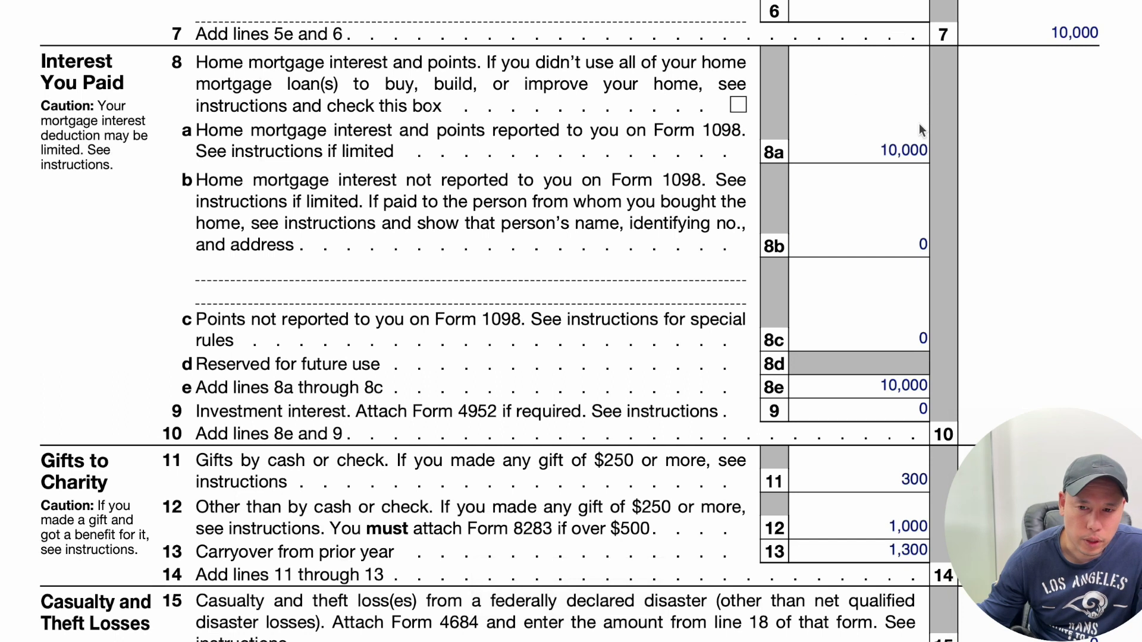
Step: Return to Schedule A and check the interest total on line 10 and the cash or check gifts on line 11
scroll(882, 202, down, 2)
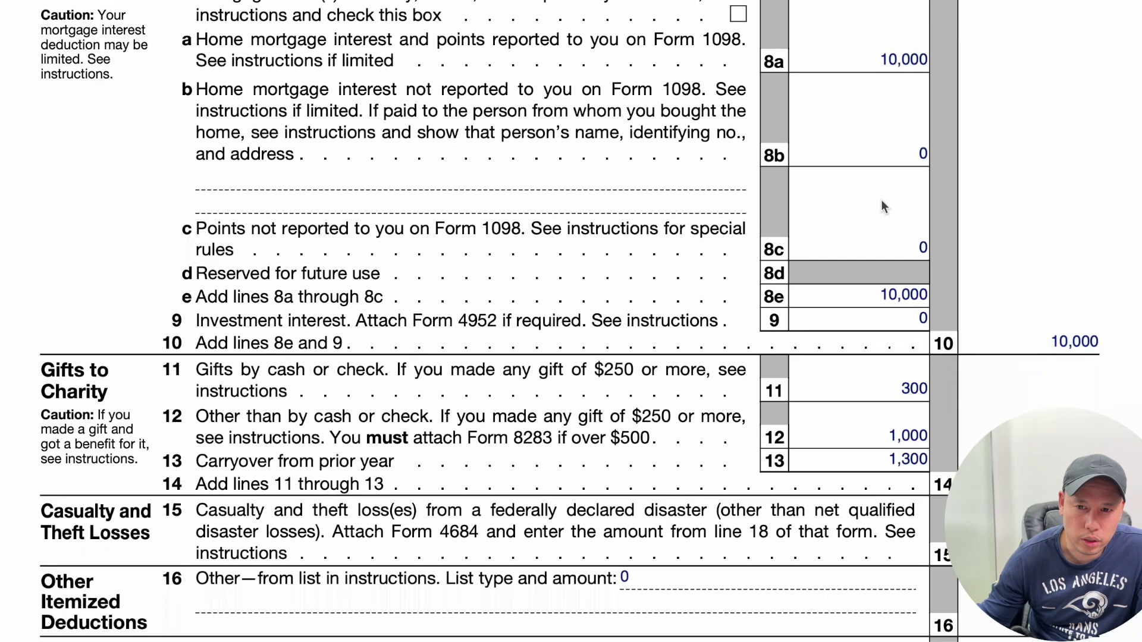
scroll(867, 132, up, 2)
scroll(915, 201, down, 4)
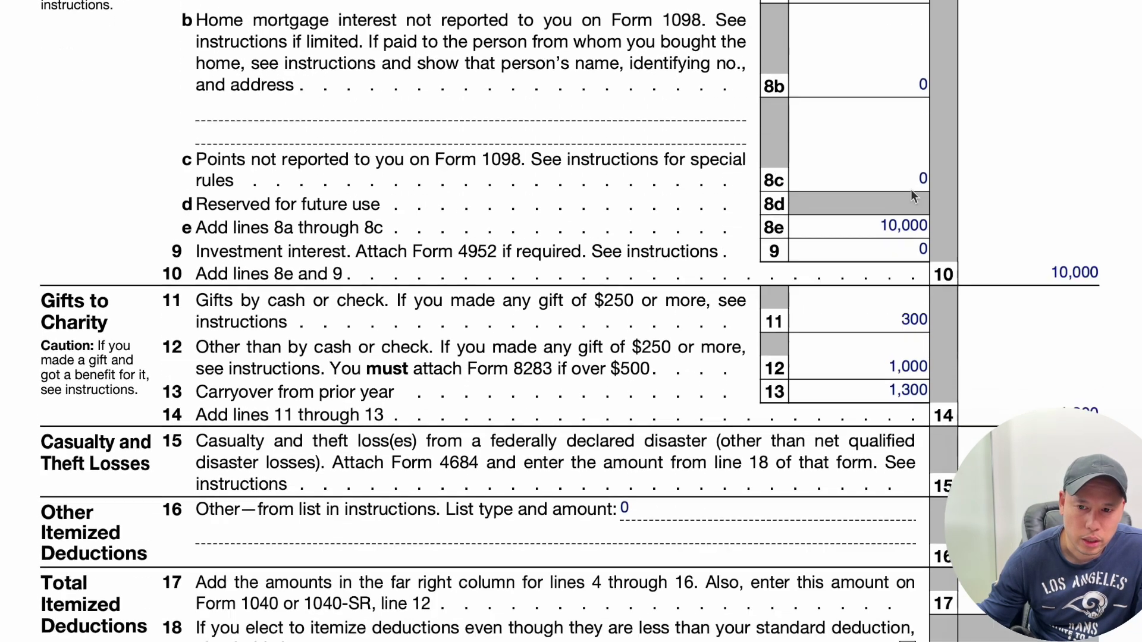
scroll(911, 190, down, 1)
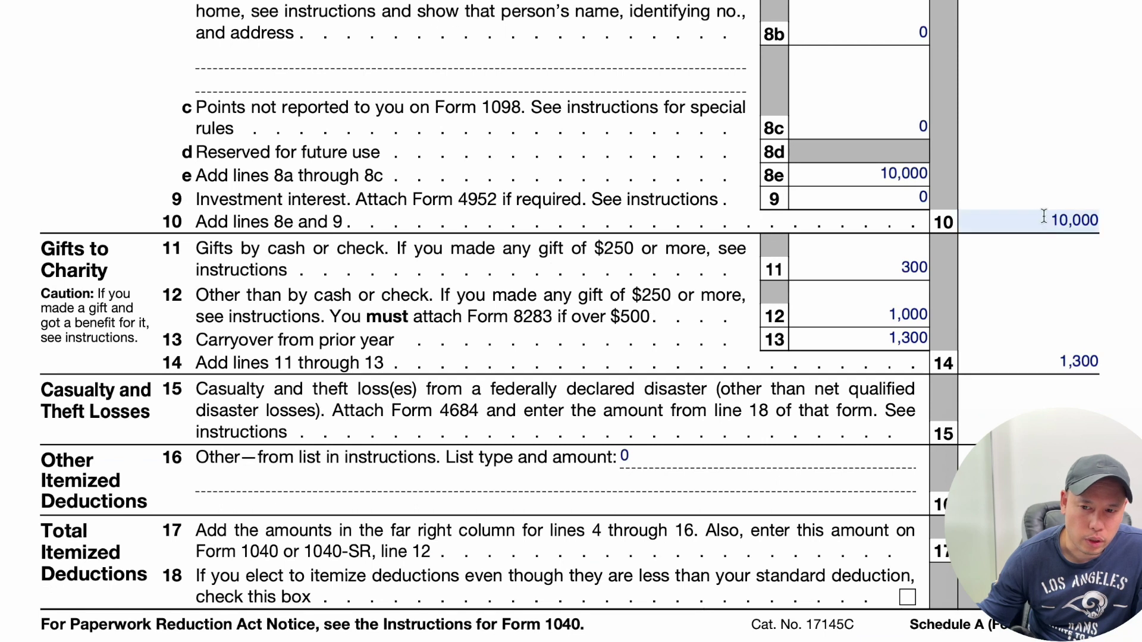
click(1044, 220)
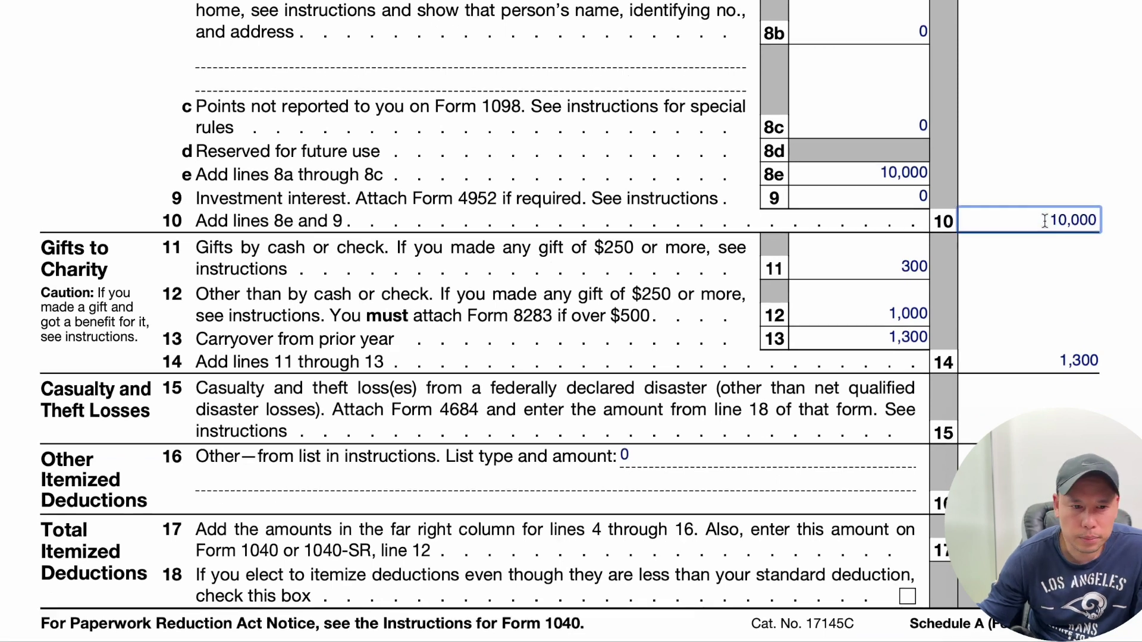
click(866, 268)
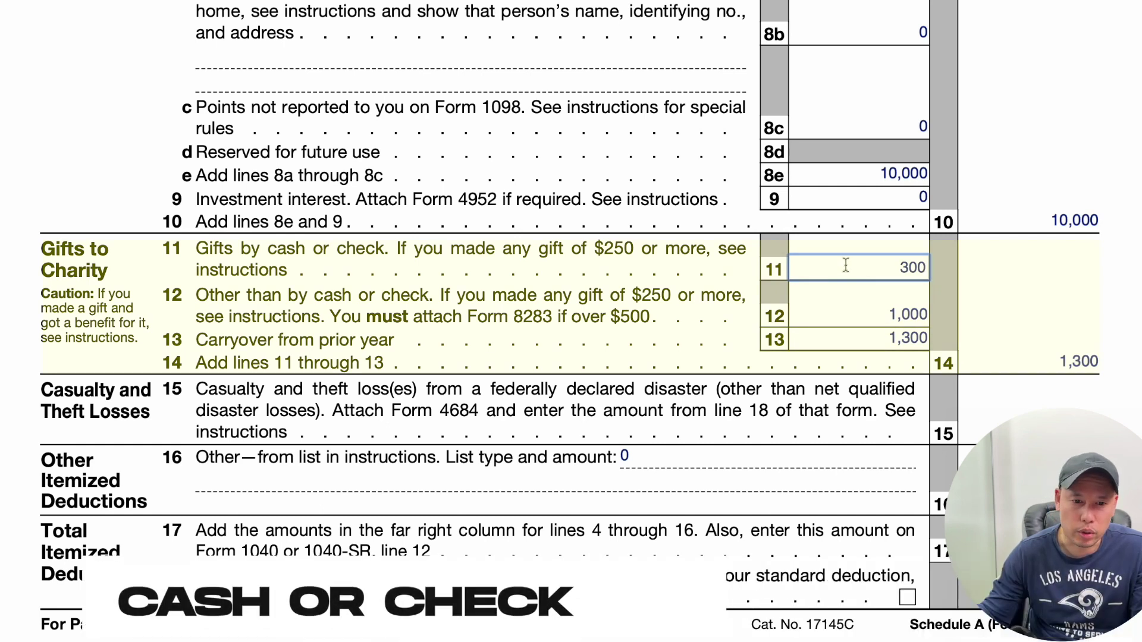
Step: Check the noncash gifts on line 12 and the prior-year carryover on line 13 of the Gifts to Charity section
click(874, 314)
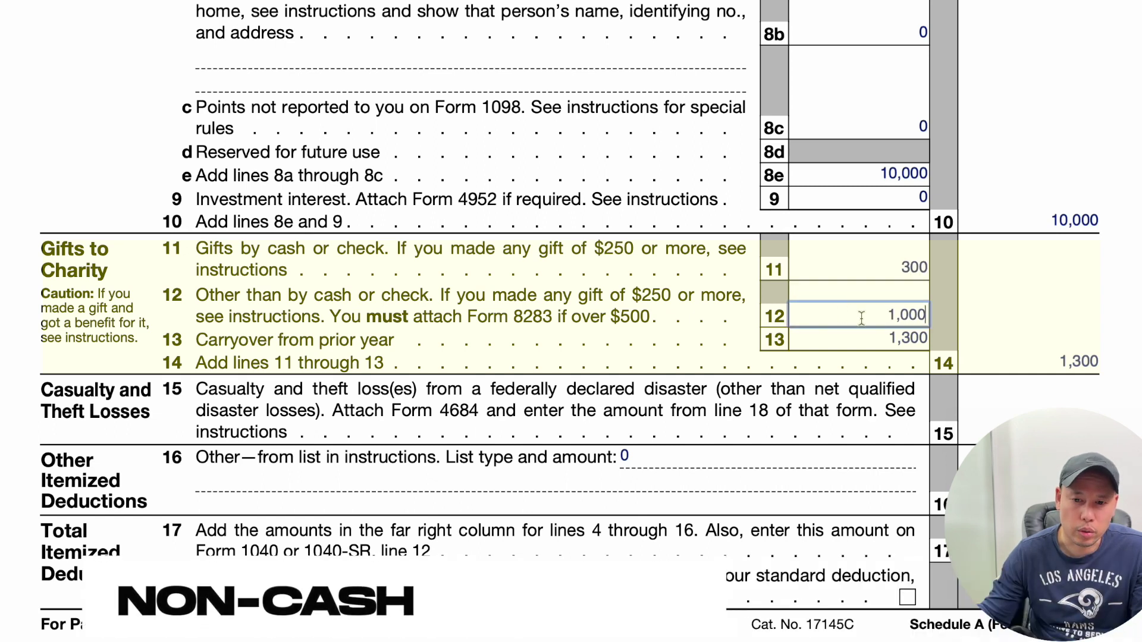
click(833, 339)
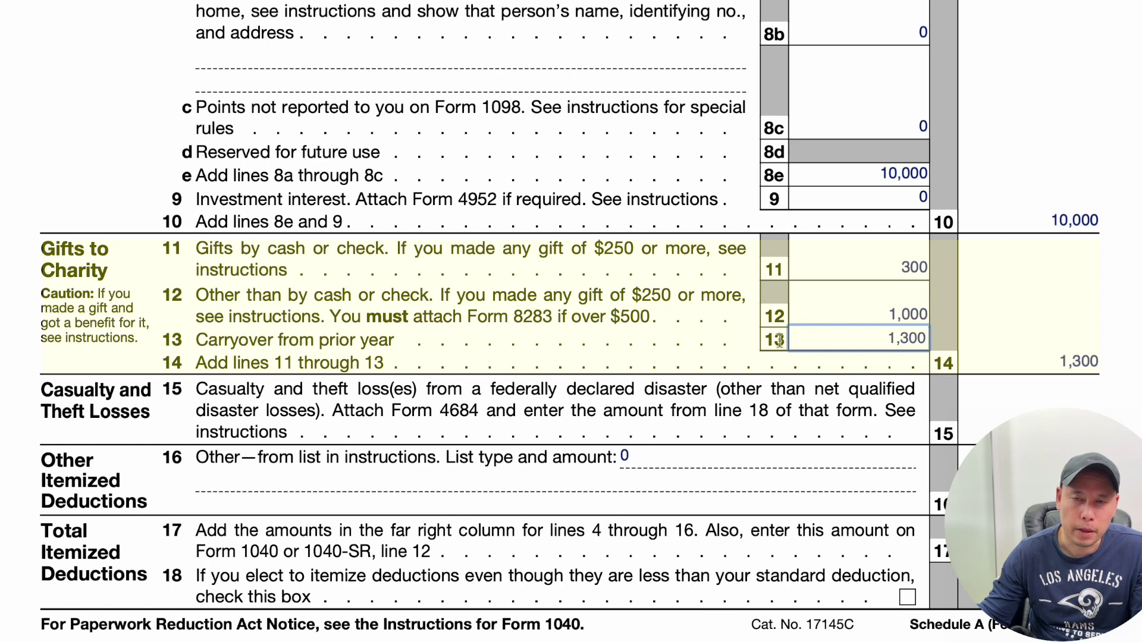
click(931, 157)
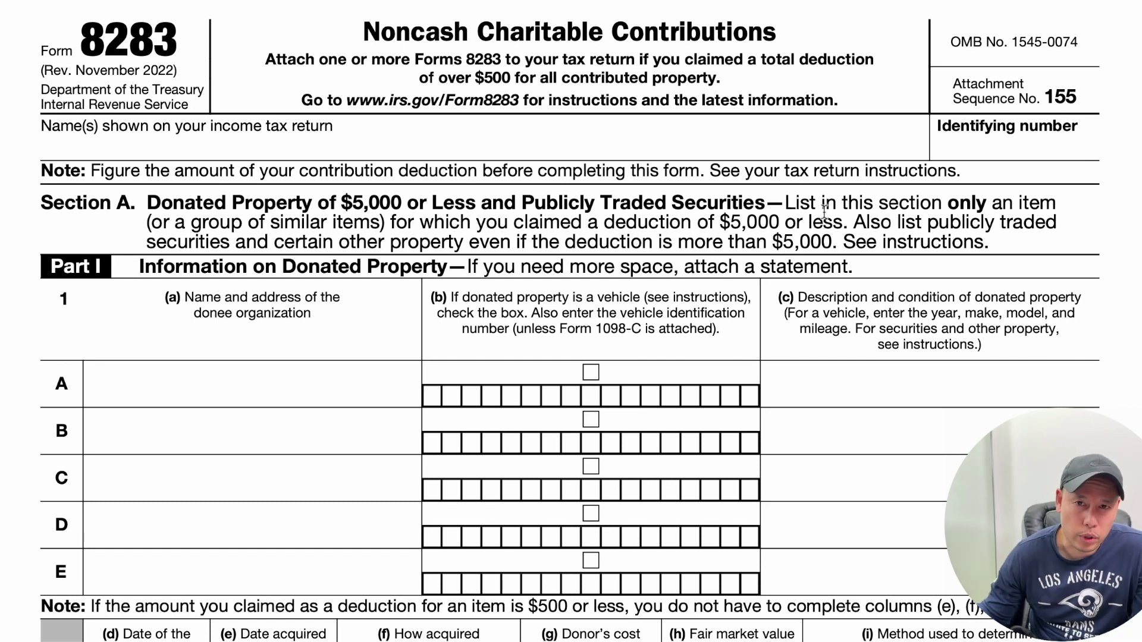
Step: Review the sections of Form 8283, Noncash Charitable Contributions, from Section A through the appraiser declaration, and return to its beginning
scroll(838, 262, down, 5)
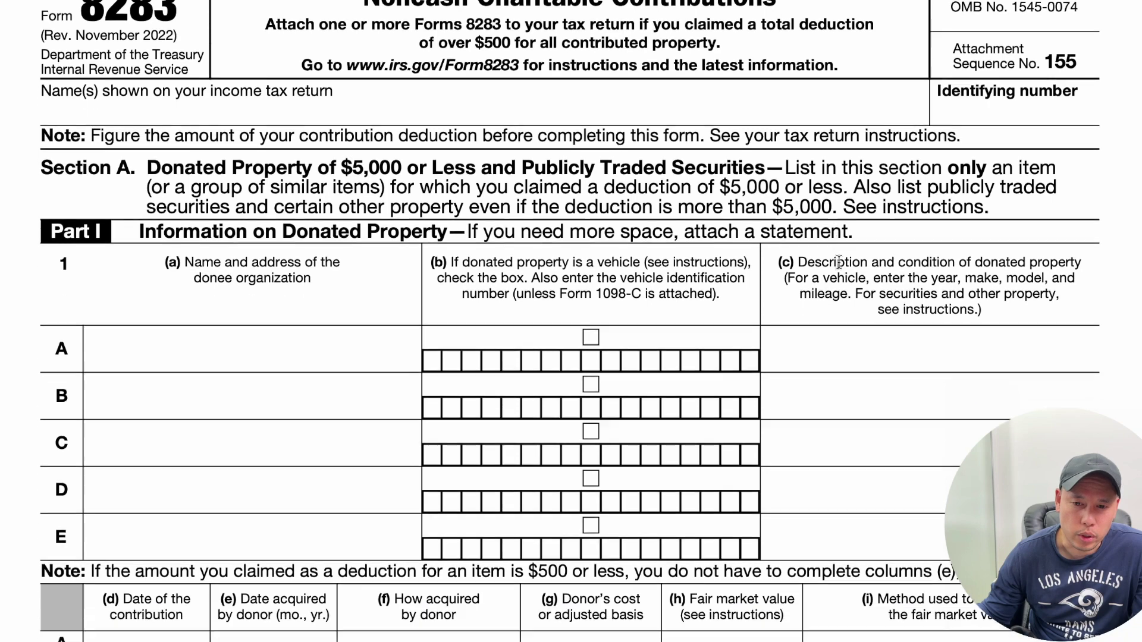
scroll(838, 261, down, 5)
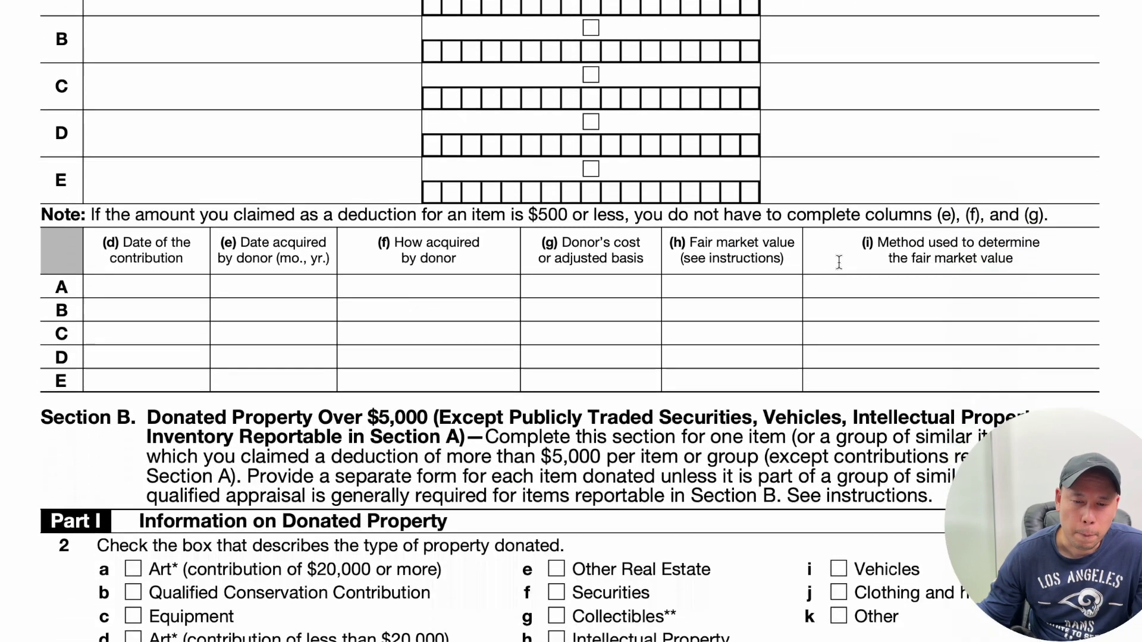
scroll(838, 262, down, 18)
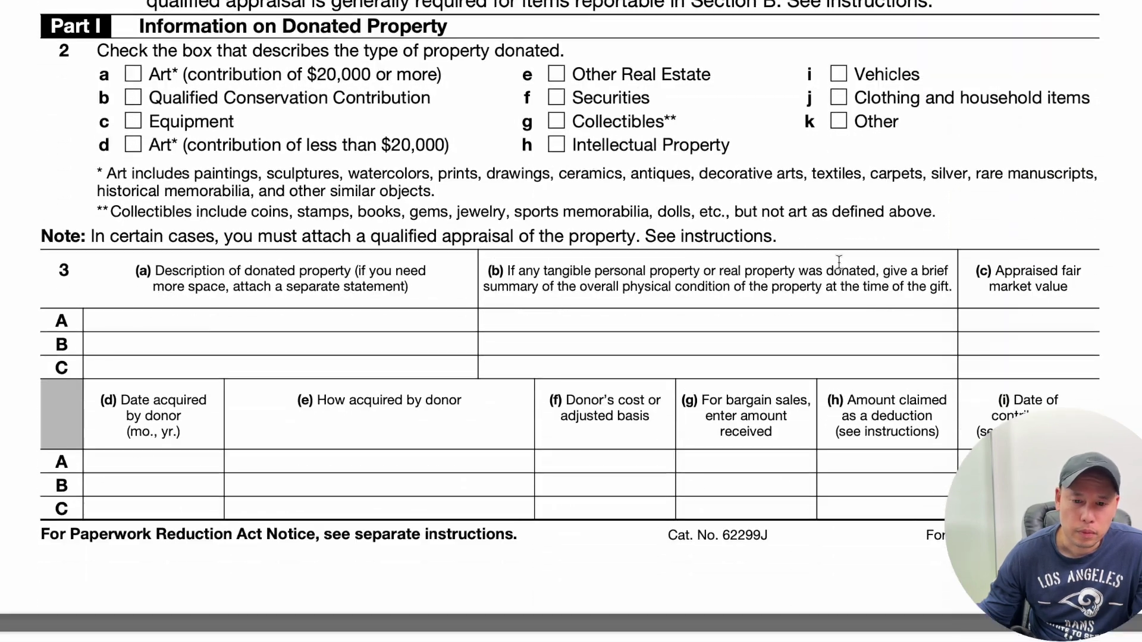
scroll(839, 262, down, 13)
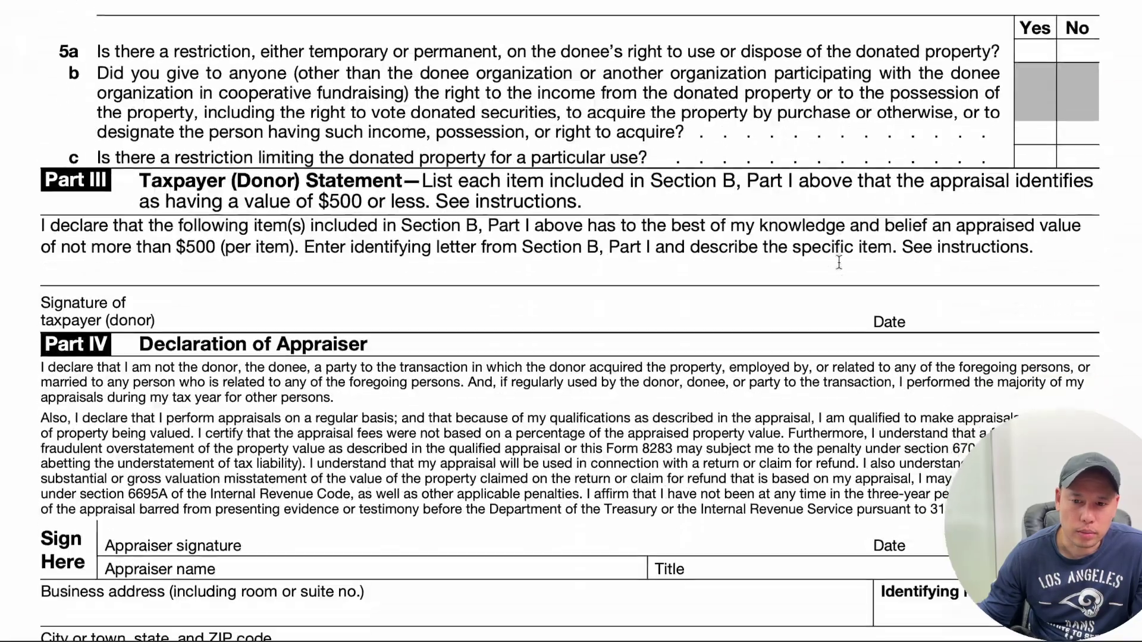
scroll(839, 262, up, 20)
scroll(838, 262, up, 12)
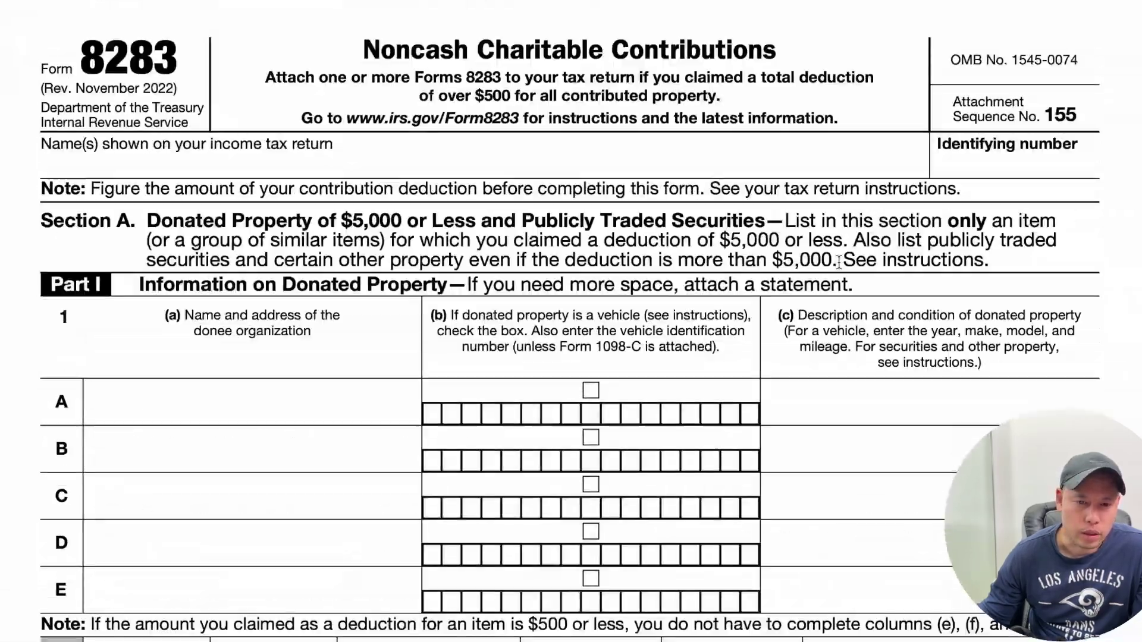
Step: Go back to Schedule A and recheck the charitable gift amounts on lines 11 through 13
scroll(839, 262, down, 10)
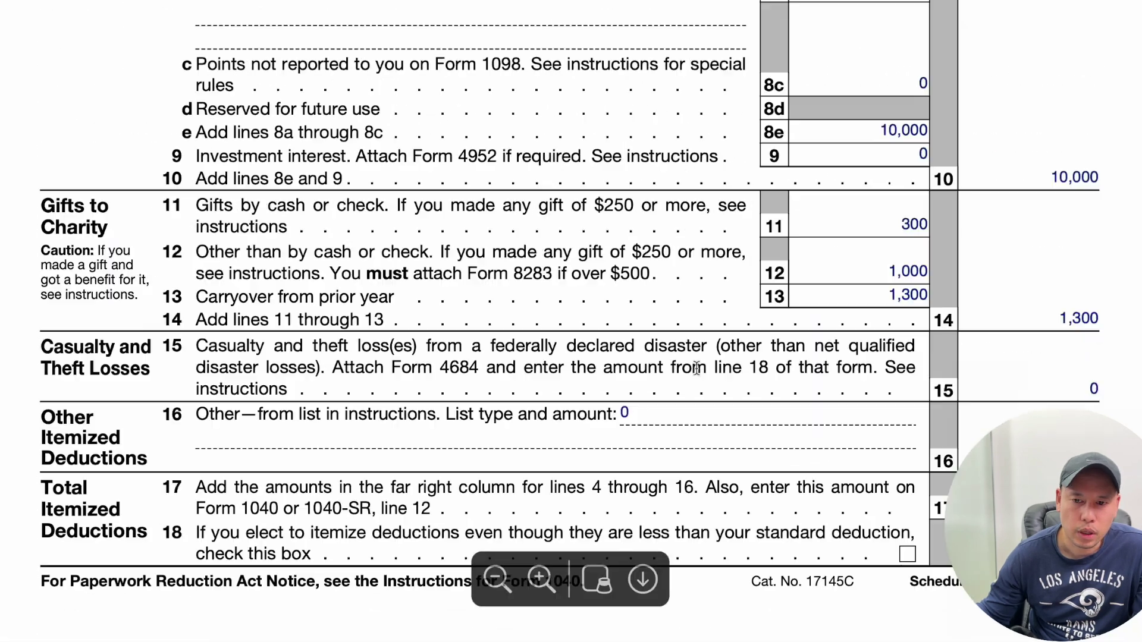
scroll(696, 368, down, 2)
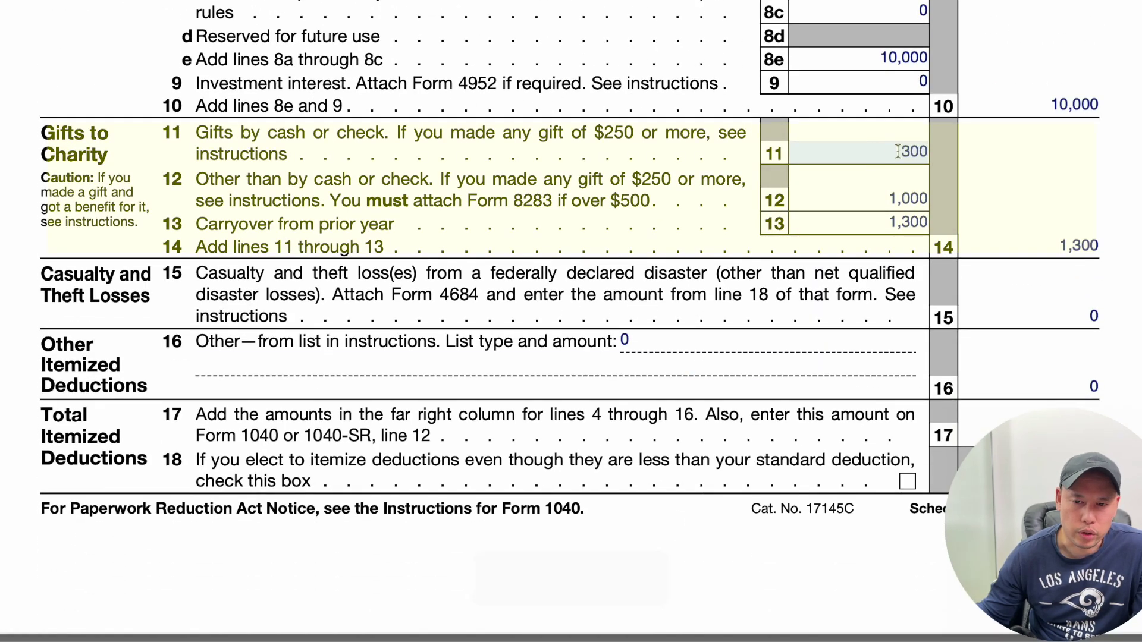
click(872, 200)
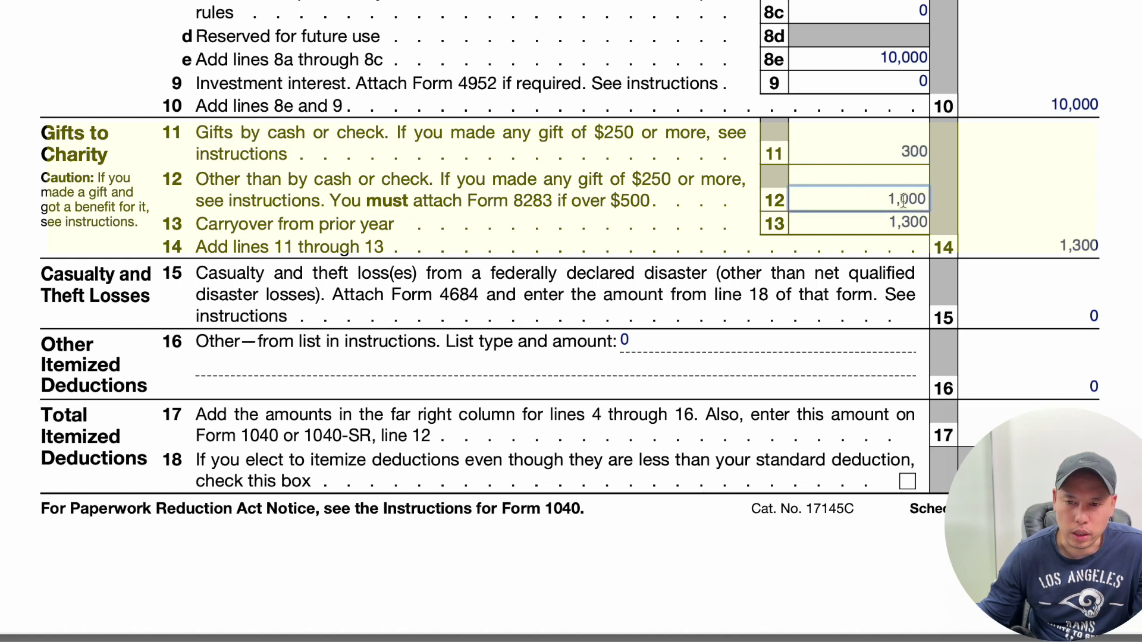
click(873, 223)
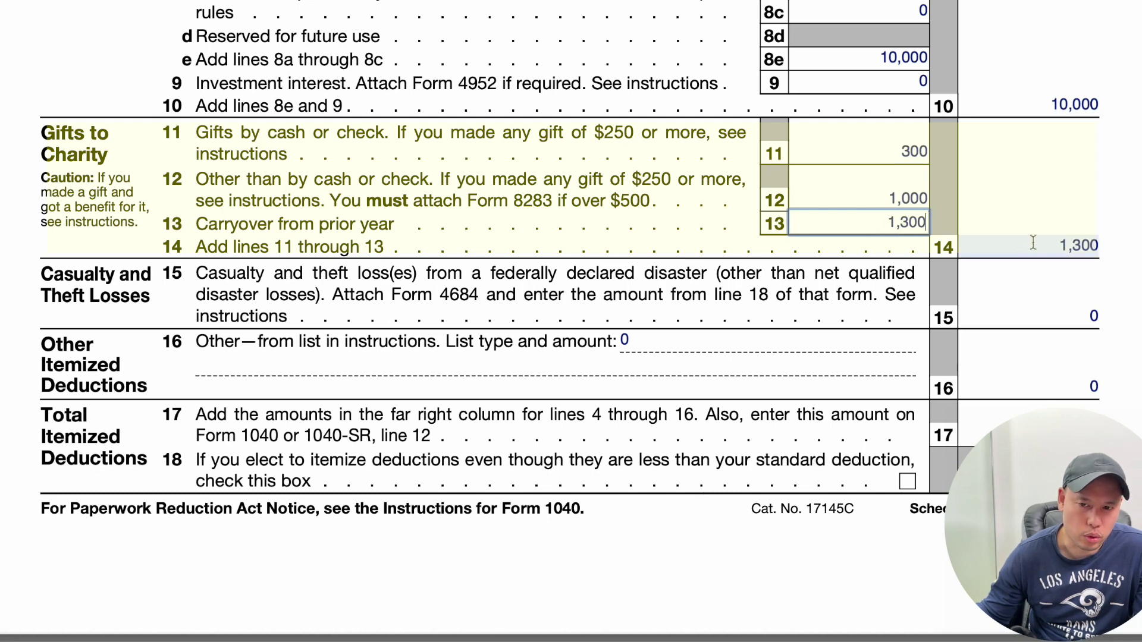
Step: Check the casualty and theft losses on line 15 and the other itemized deductions on line 16
key(Tab)
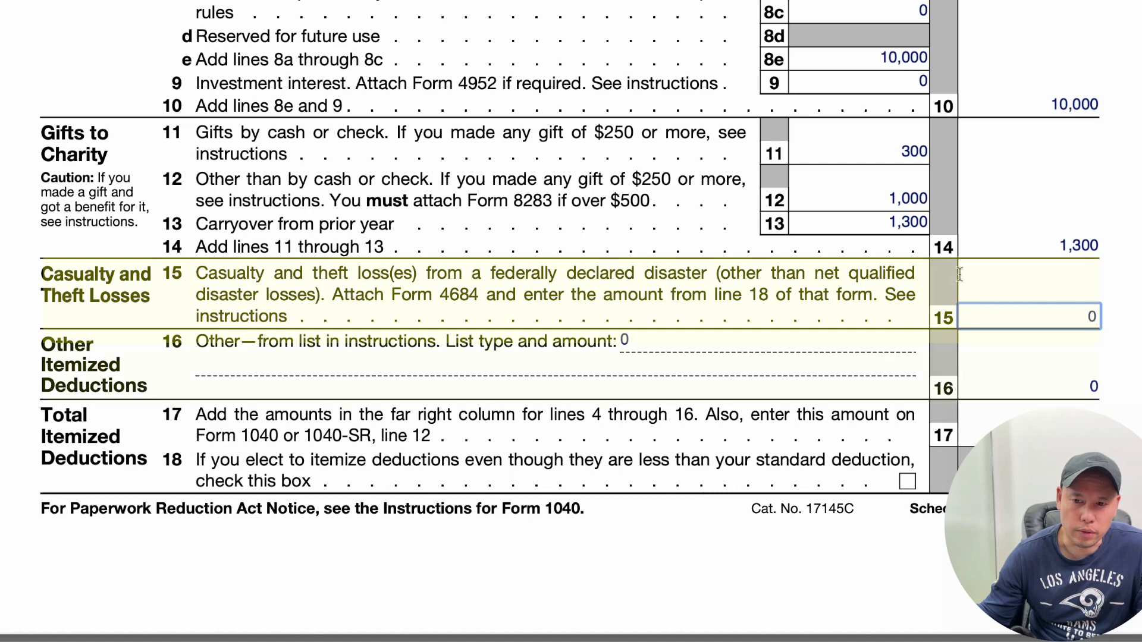
click(710, 366)
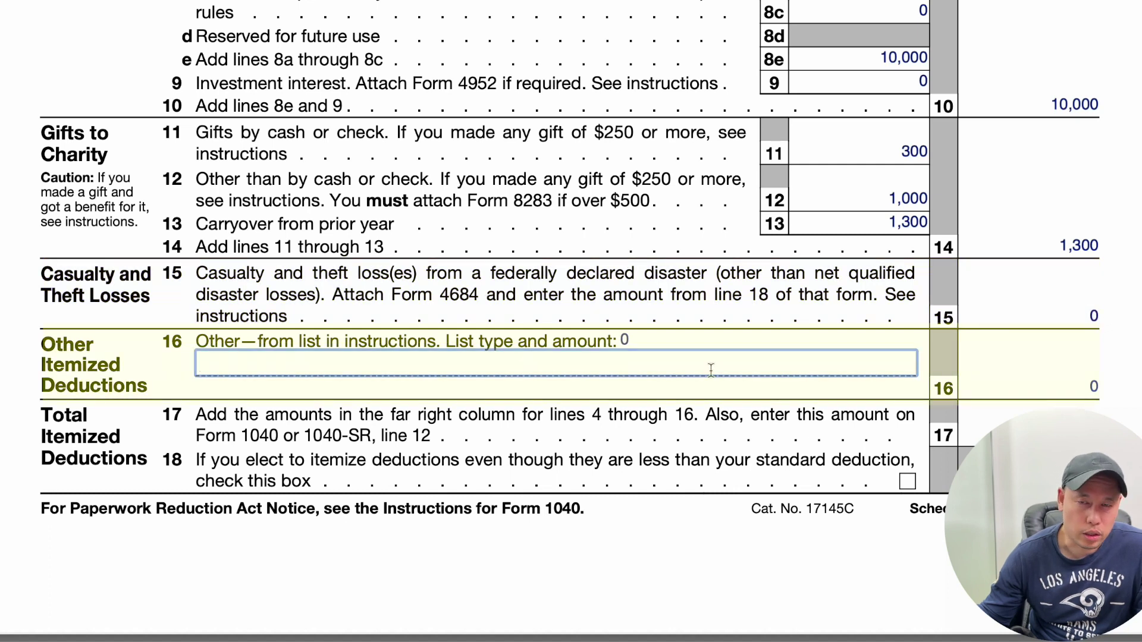
click(681, 341)
drag(680, 341, 588, 334)
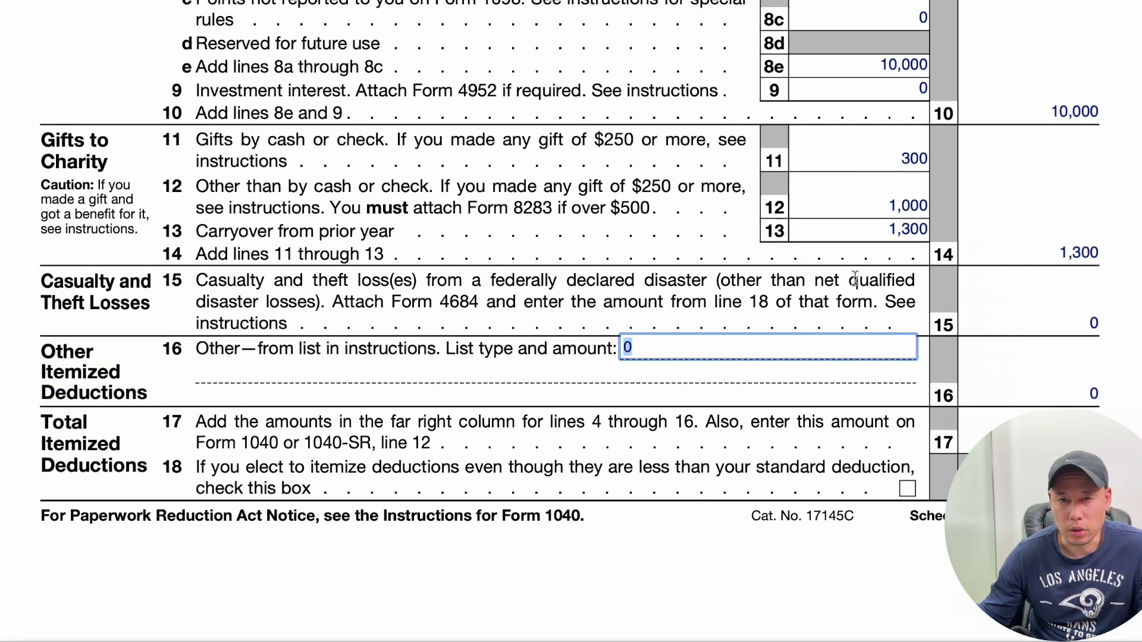
Step: Go over the far right column of Schedule A, lines 4 through 16, to add up the total itemized deductions
scroll(1067, 248, up, 5)
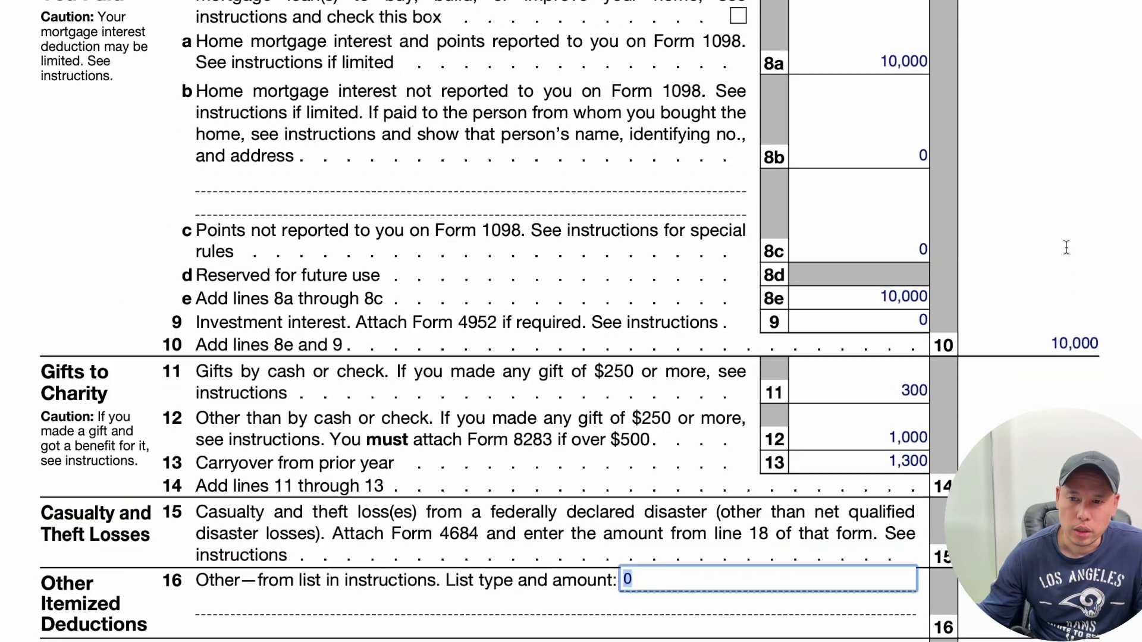
scroll(1066, 247, up, 12)
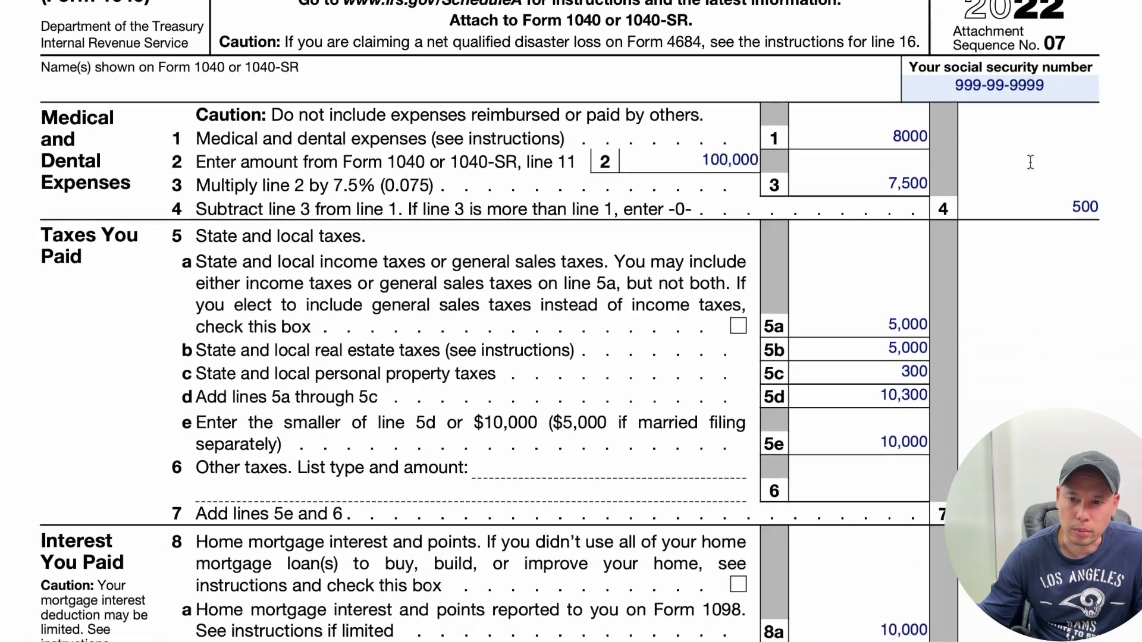
scroll(1040, 291, down, 15)
scroll(1039, 291, up, 5)
scroll(1040, 291, down, 5)
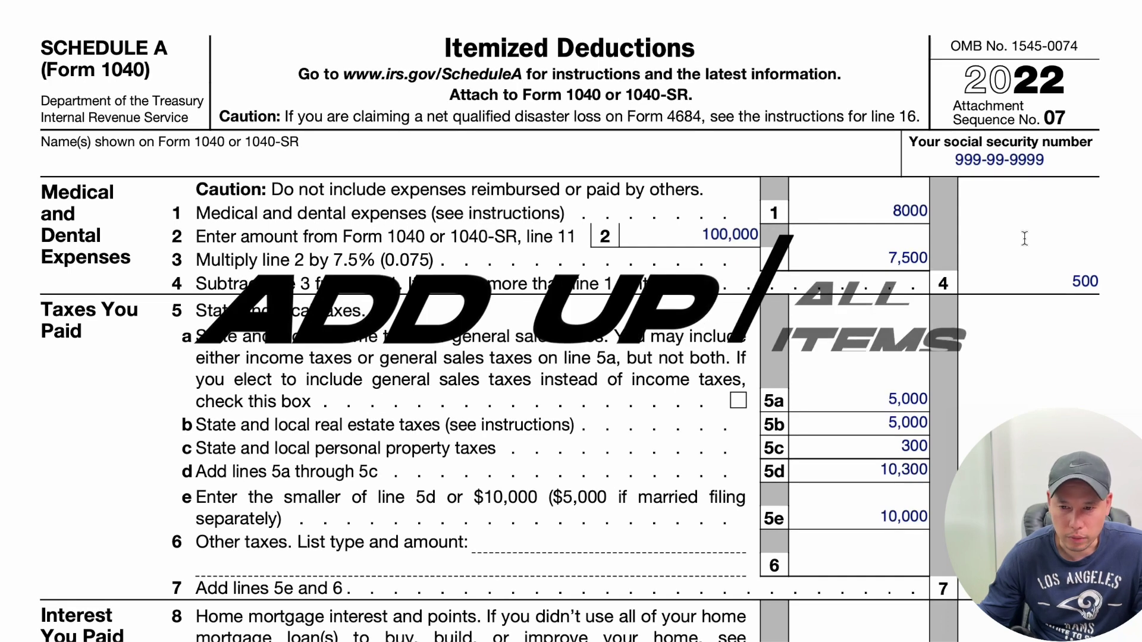
scroll(1024, 238, down, 5)
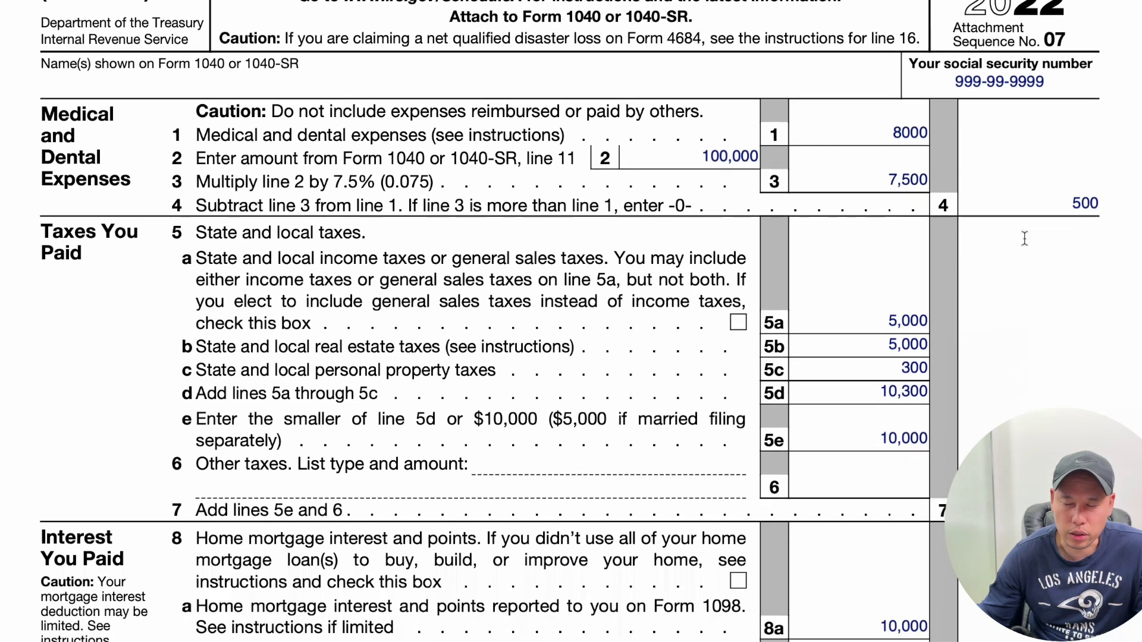
scroll(1024, 238, down, 5)
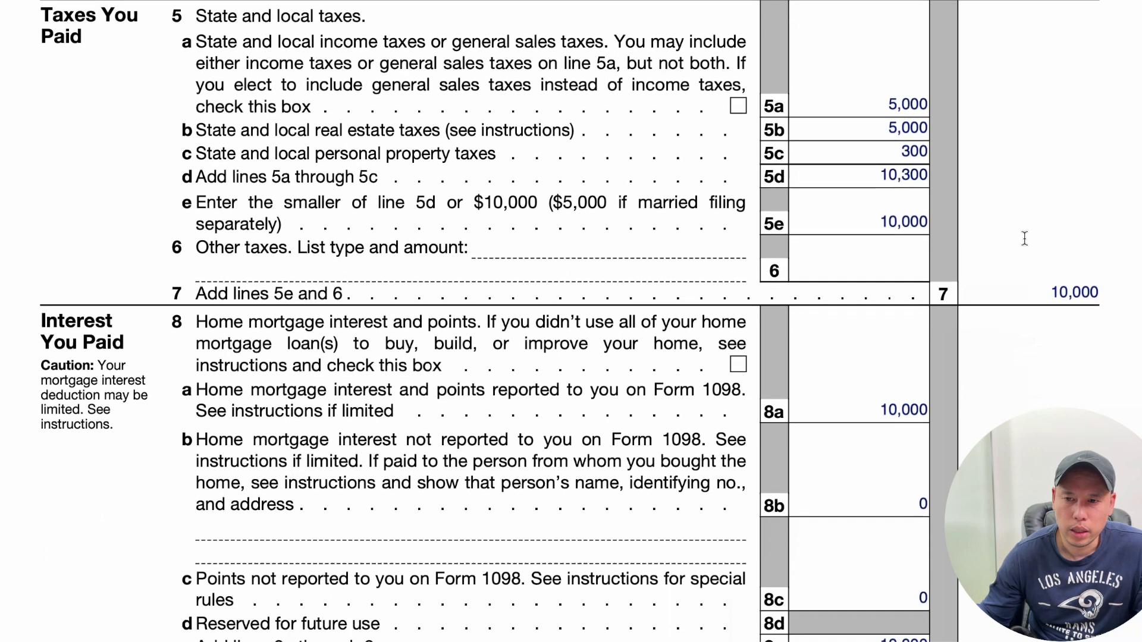
scroll(1024, 238, down, 1)
scroll(1024, 238, up, 1)
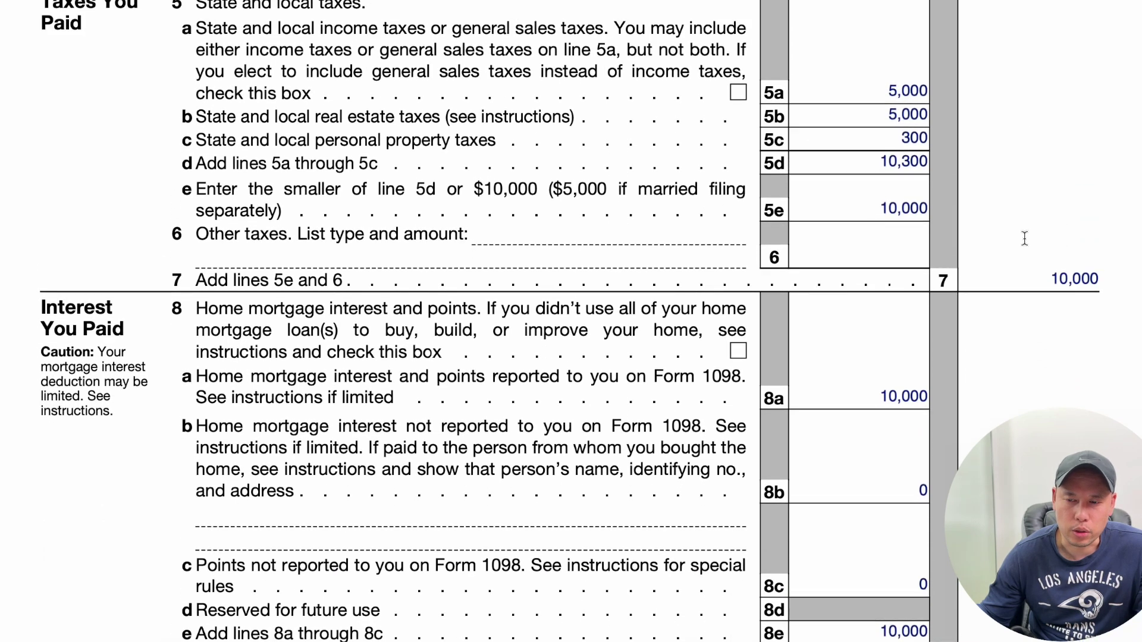
scroll(1024, 238, down, 15)
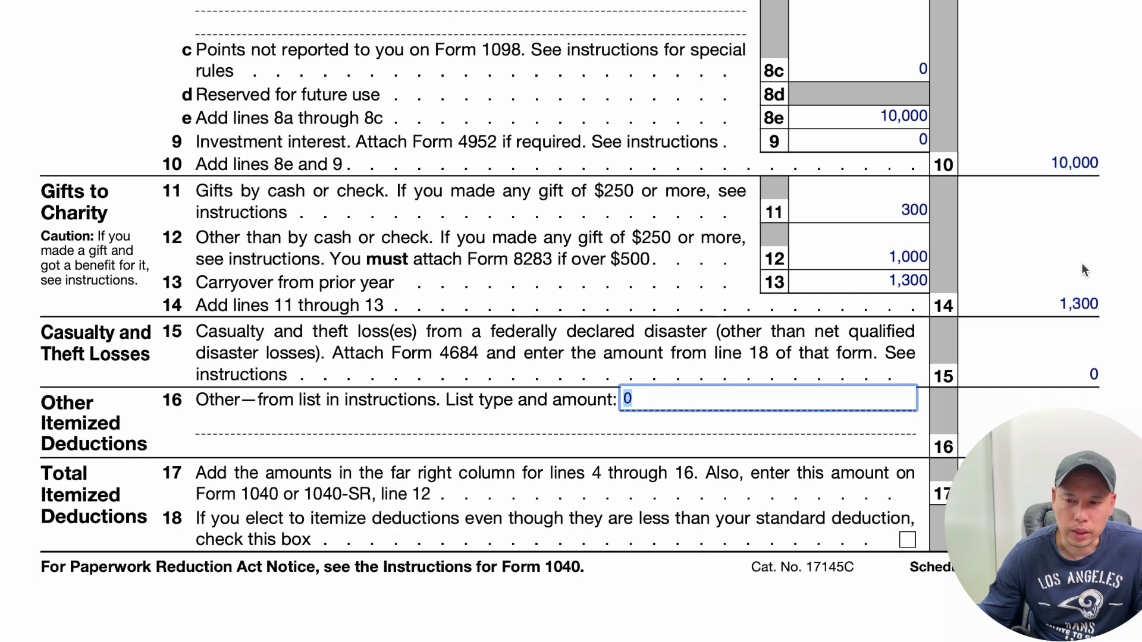
scroll(1081, 263, down, 2)
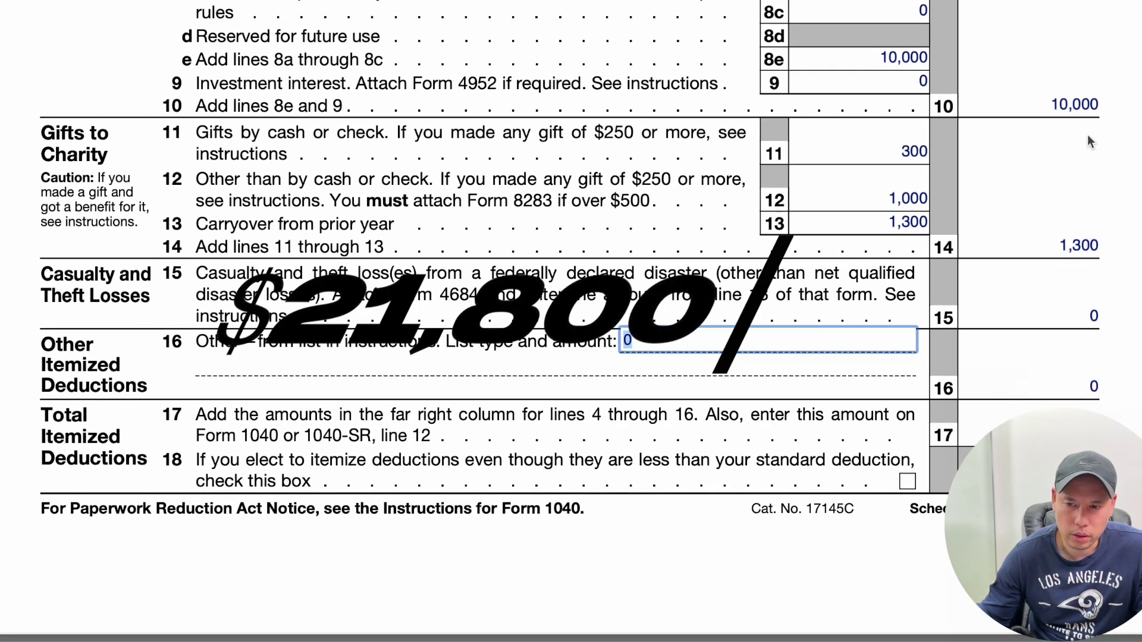
scroll(1088, 135, up, 20)
scroll(1087, 88, down, 20)
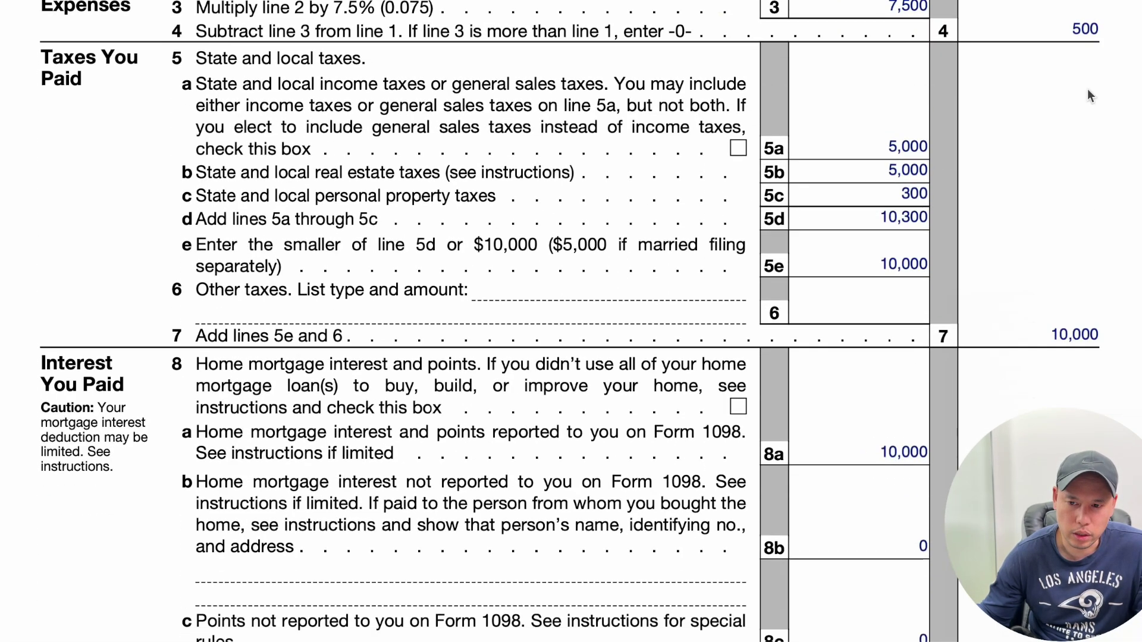
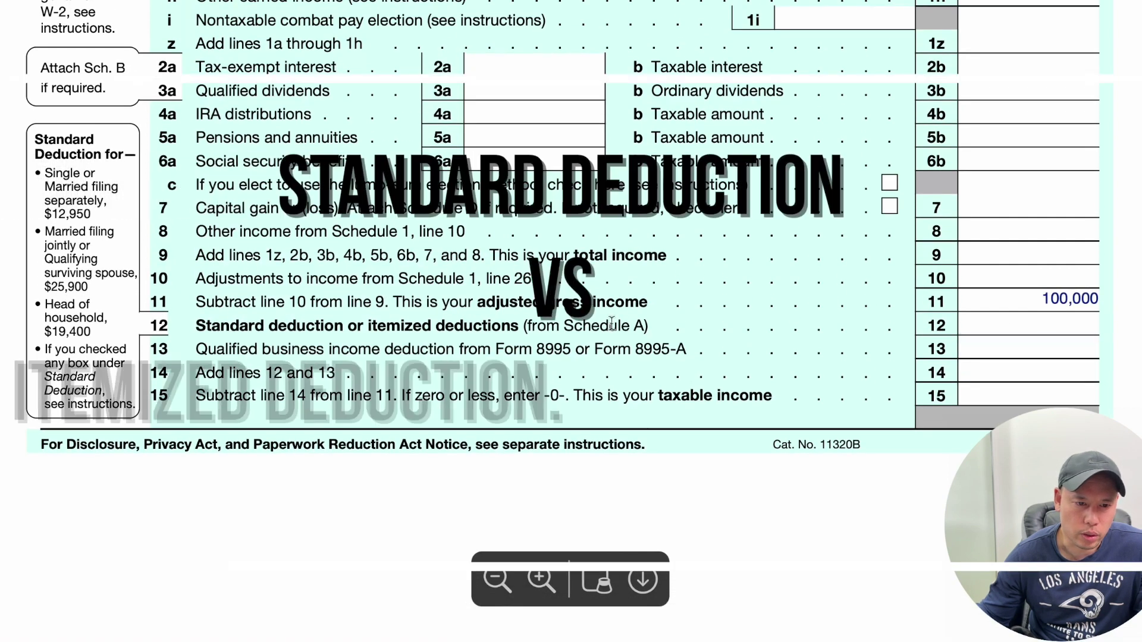
Step: Switch to Form 1040 and highlight the line 12 description, standard deduction or itemized deductions, to locate where the total goes
click(1078, 328)
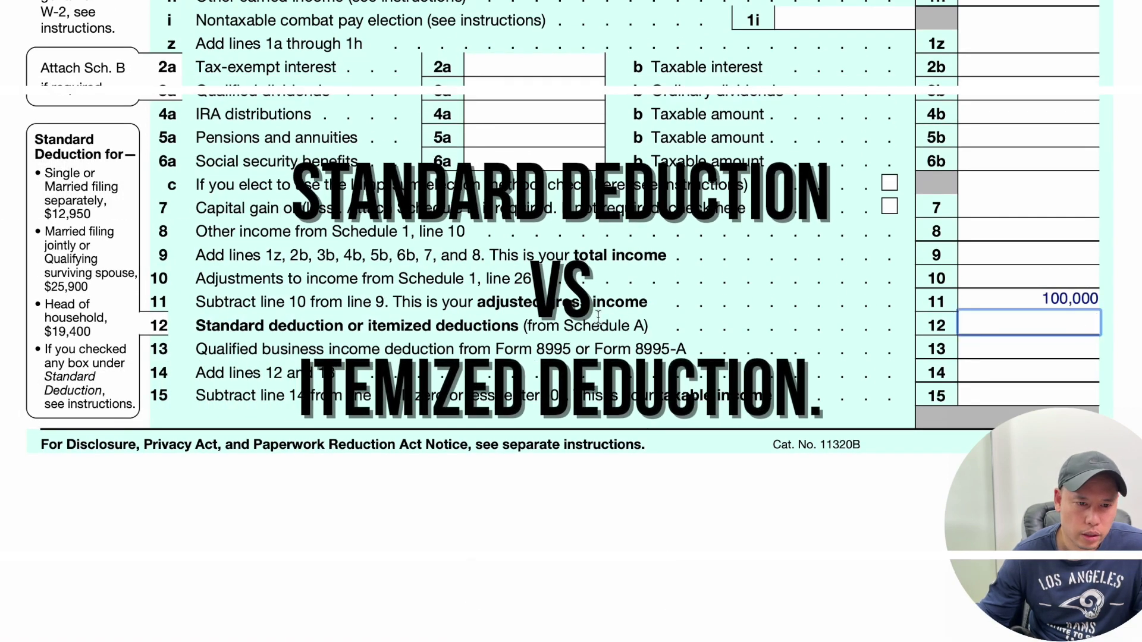
drag(201, 330, 679, 329)
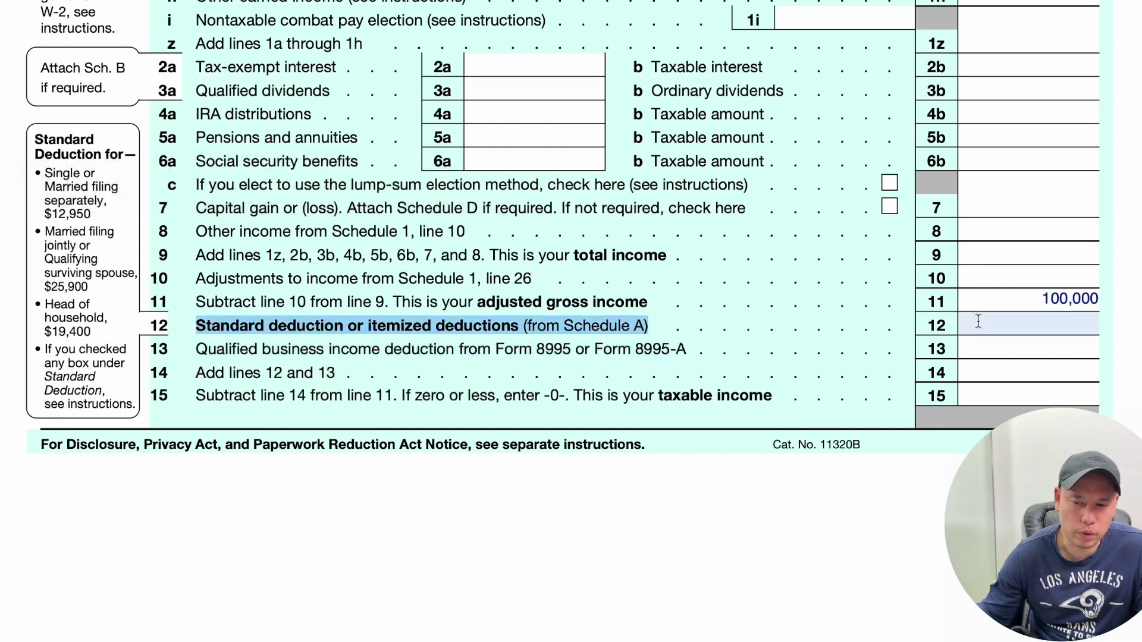
scroll(979, 321, up, 15)
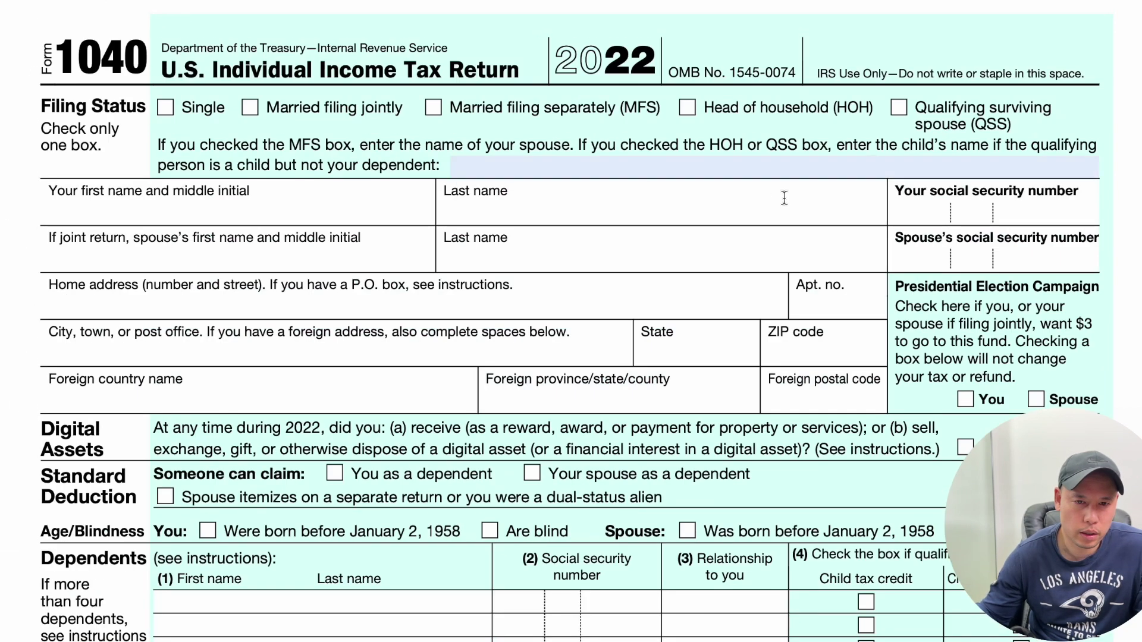
Step: Find the 2022 standard deduction table on the Kiplinger page and highlight the amount for single filers
scroll(765, 188, down, 15)
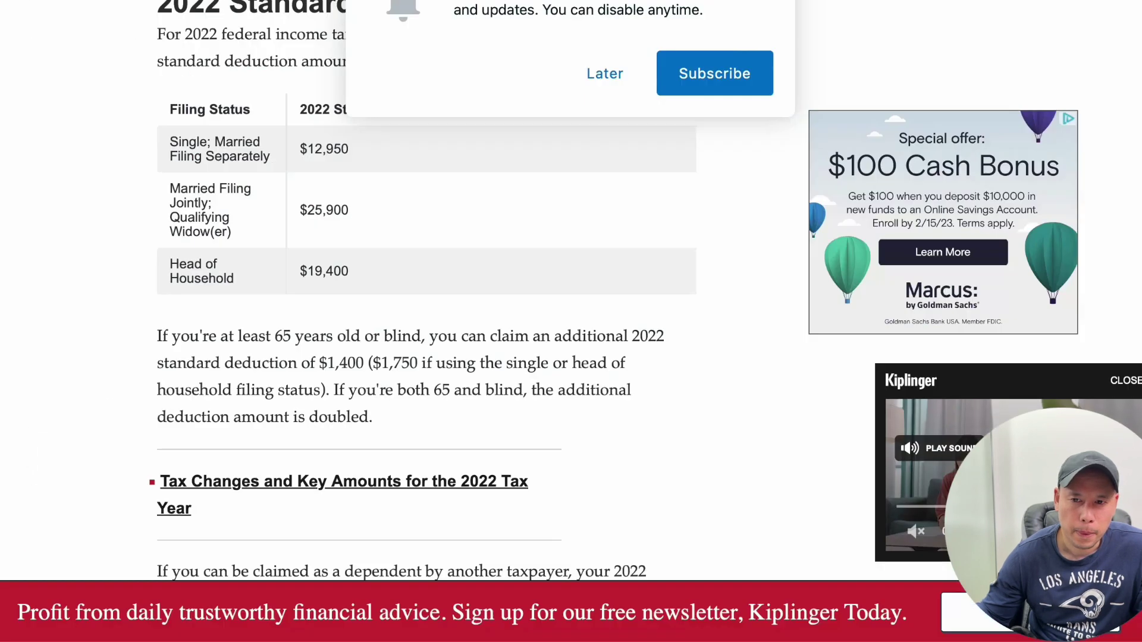
scroll(507, 196, up, 3)
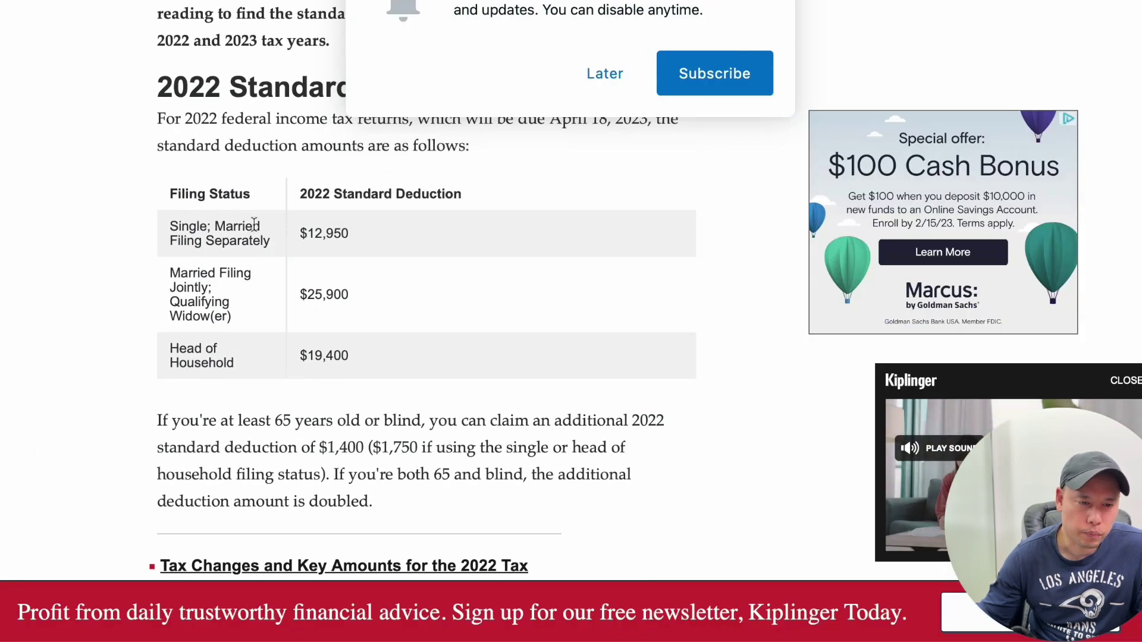
drag(300, 232, 356, 230)
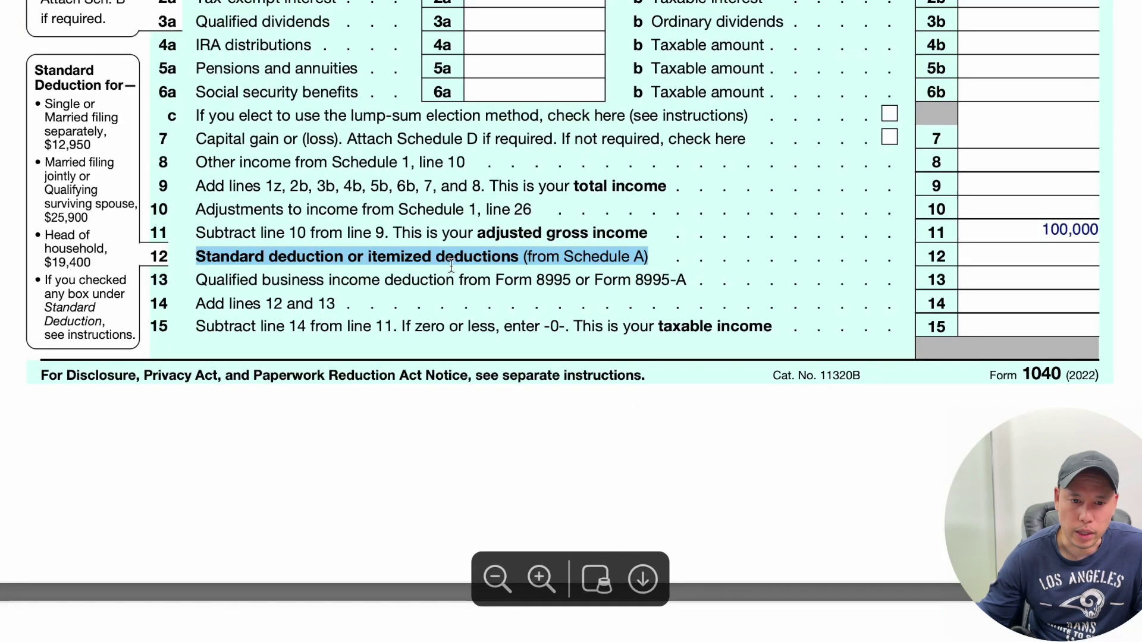
Step: Enter the itemized deduction total of 21,800 on line 12 of Form 1040
click(1025, 250)
text(2)
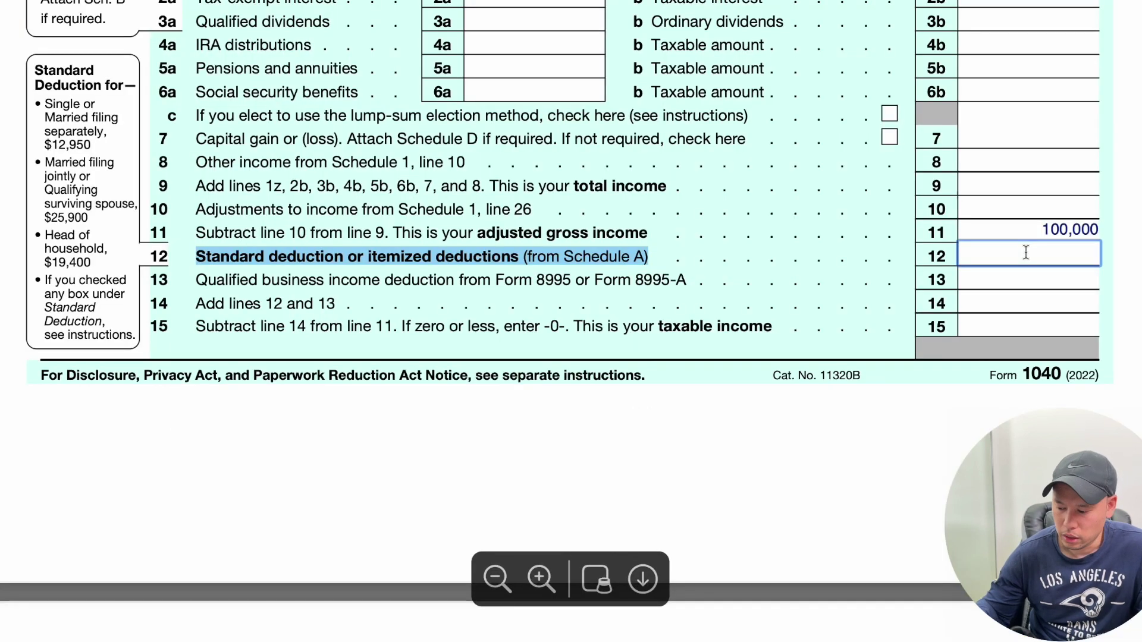
text(1,800)
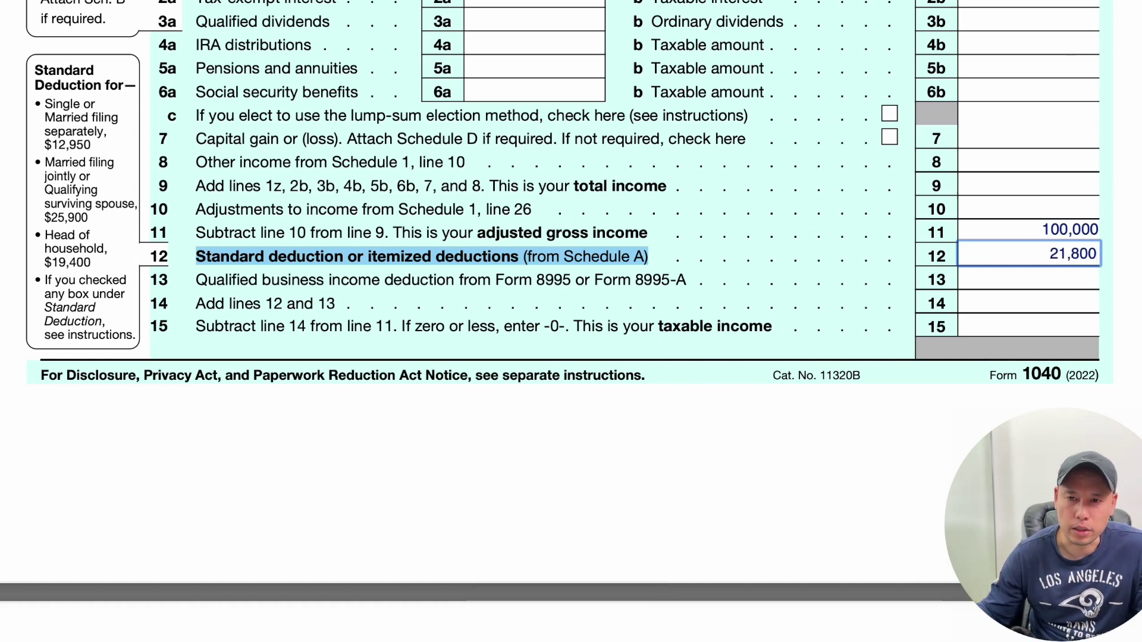
Step: Return to the Kiplinger standard deduction table and highlight the amount for married filing jointly
click(863, 2)
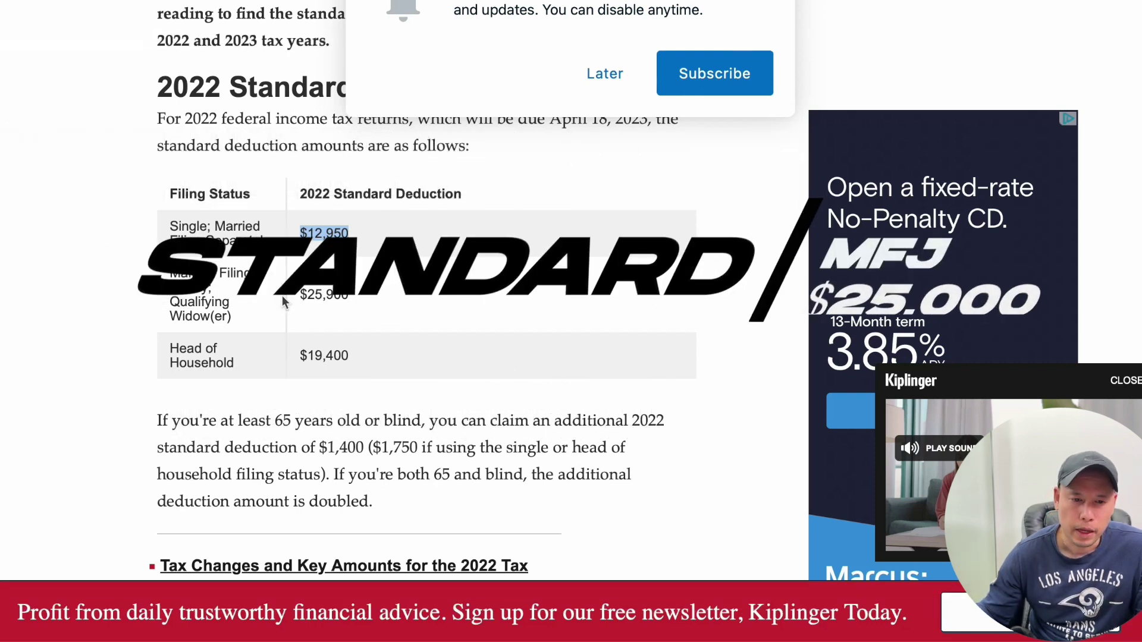
drag(341, 298, 374, 300)
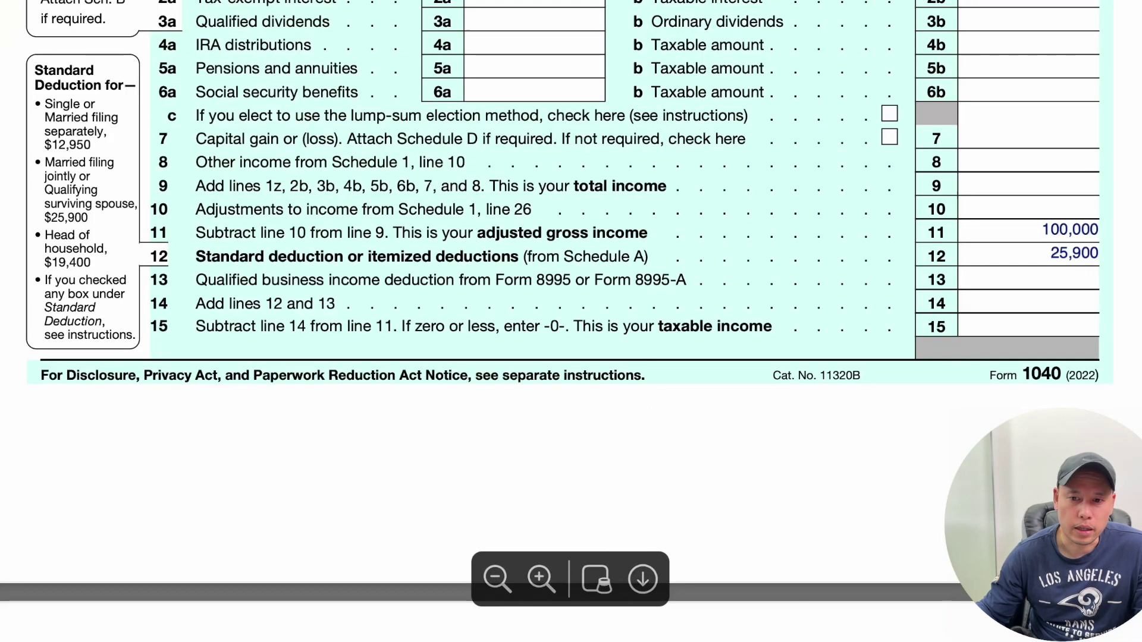
Step: Highlight the deduction amount entered on line 12 of Form 1040 to review it
click(1029, 252)
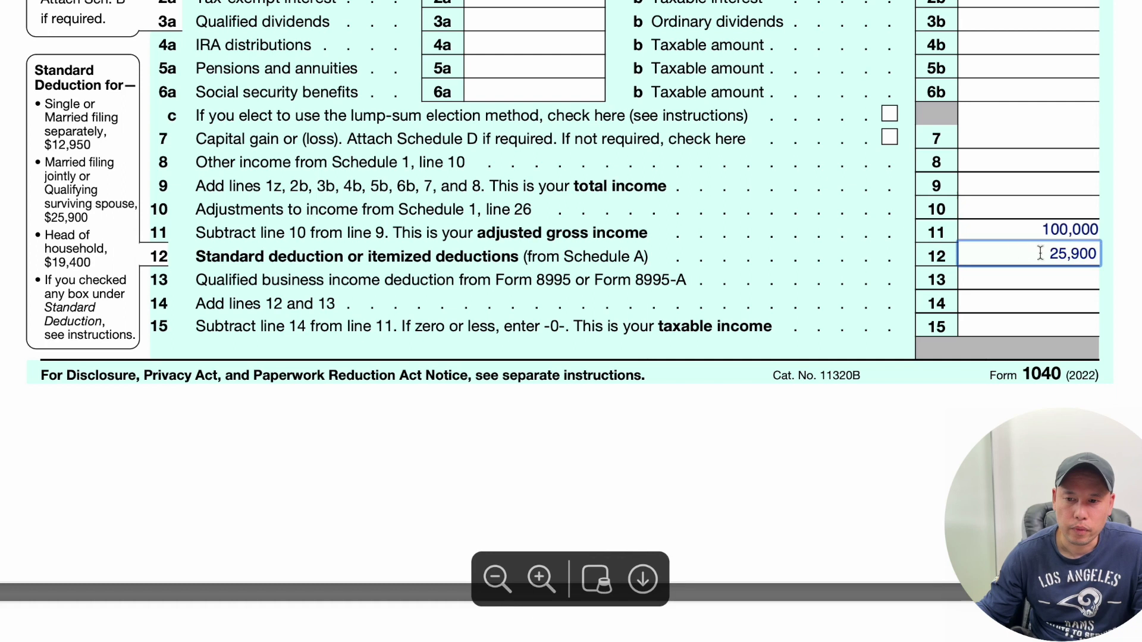
drag(1043, 255, 1112, 256)
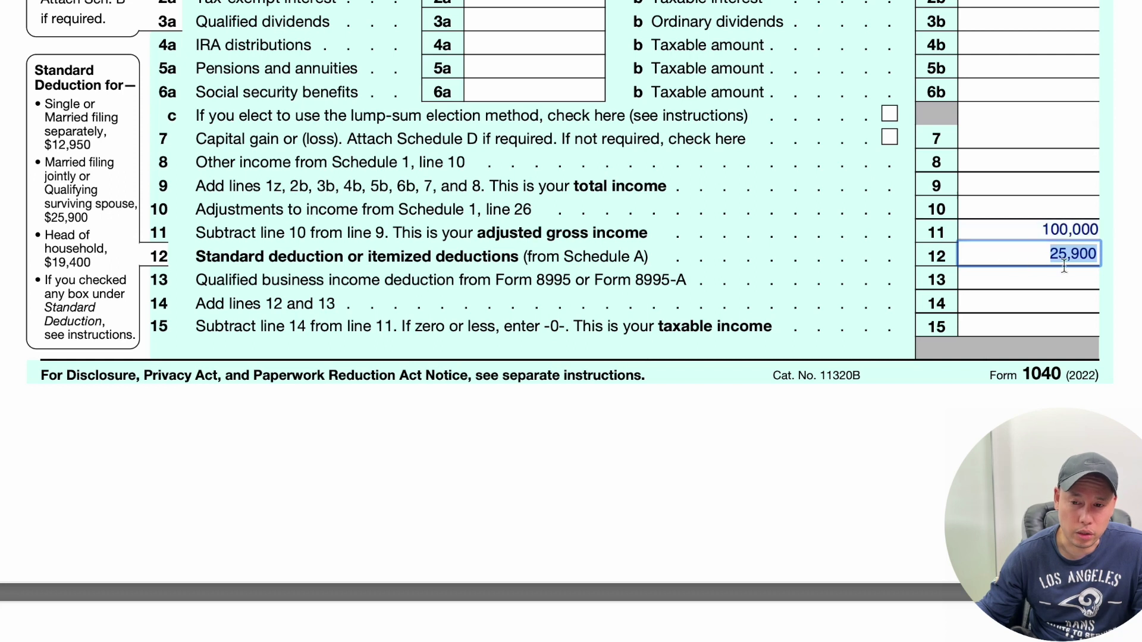
click(1028, 254)
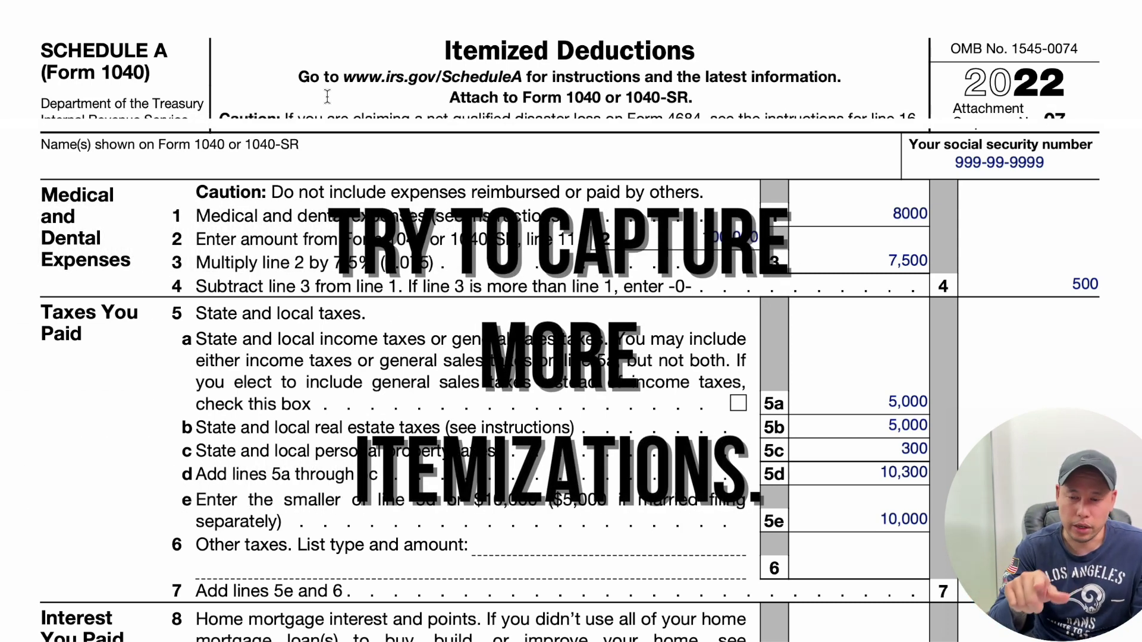
Step: On Schedule A, set the line 1 medical and dental expenses to 13000 and the line 4 deductible amount to 5500
click(861, 212)
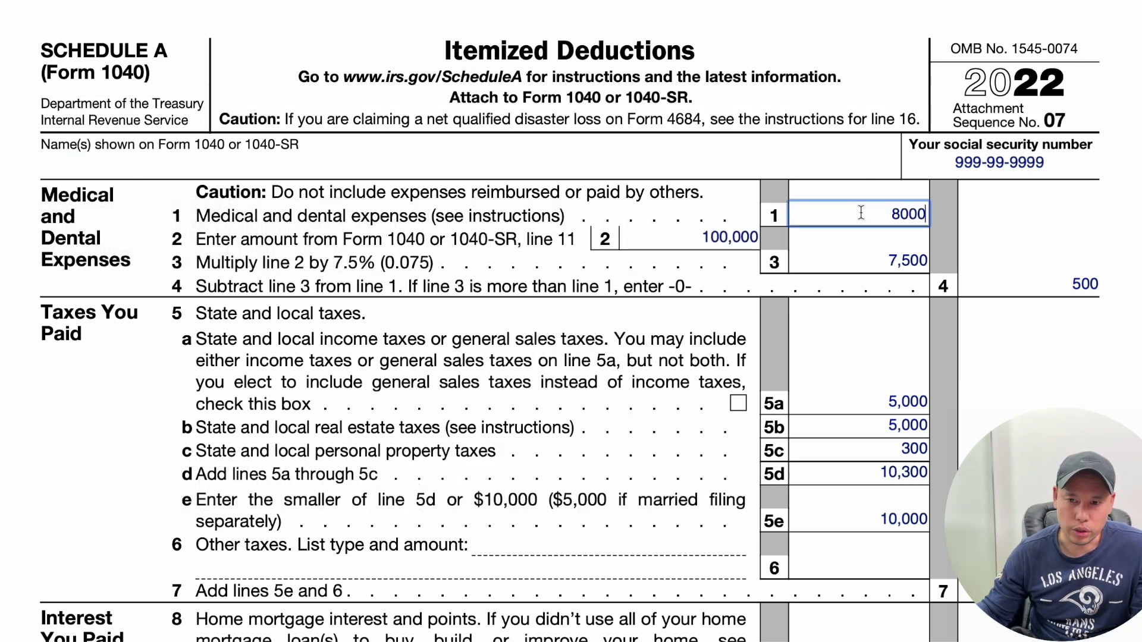
drag(839, 215, 946, 216)
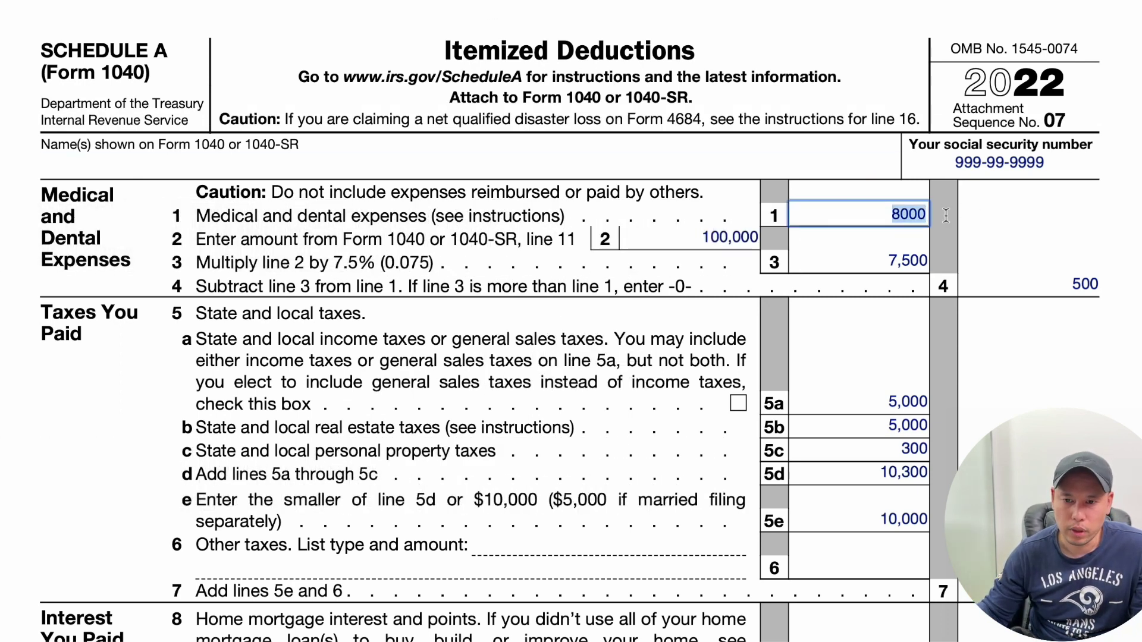
text(13000)
click(1073, 285)
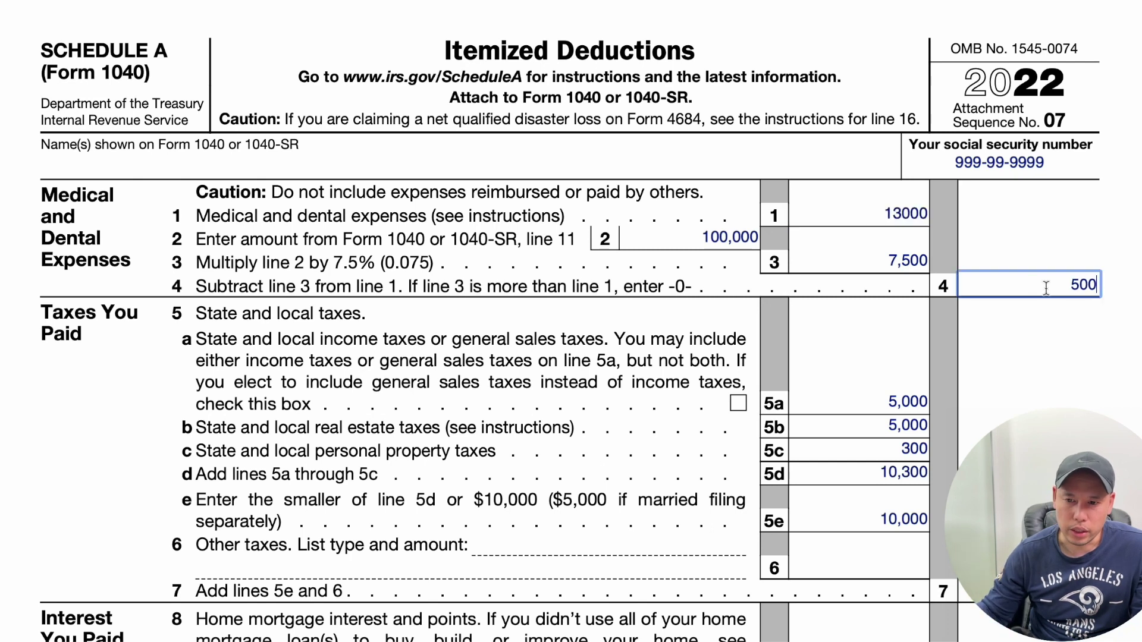
drag(1050, 285, 1137, 286)
text(5500)
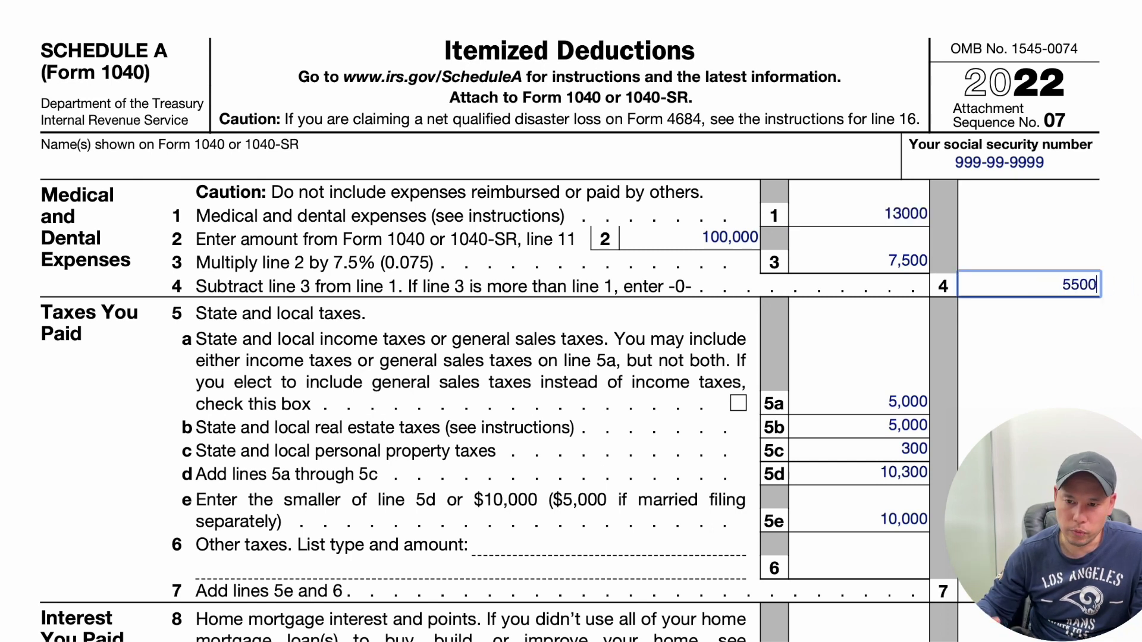